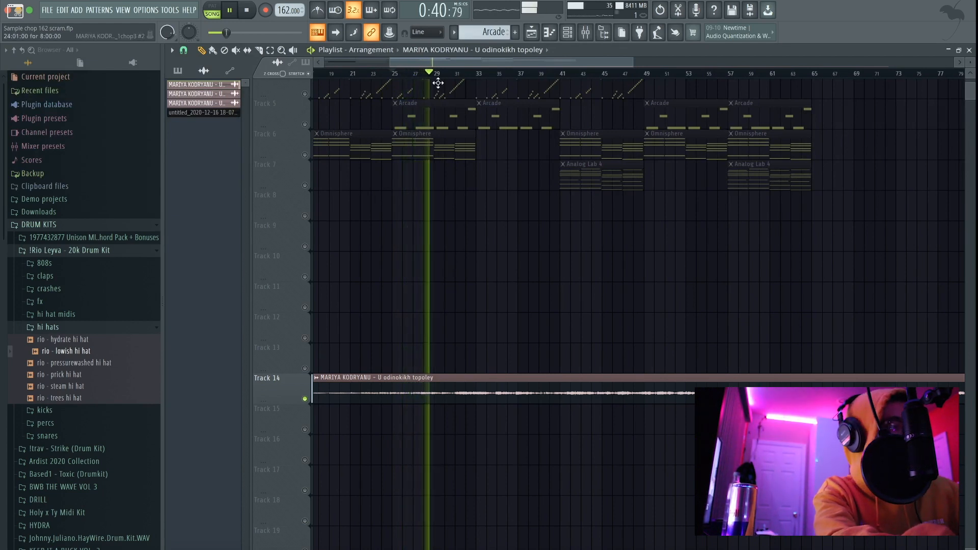
- Delete the full-length sample clip from Track 14 and stop playback
{"action": "right_click", "coordinate": [544, 389]}
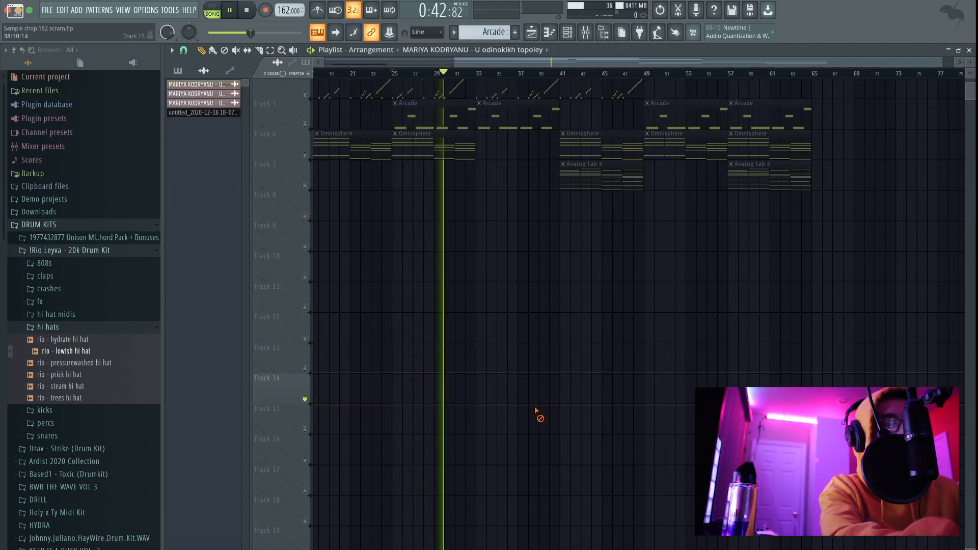
{"action": "key", "text": "space"}
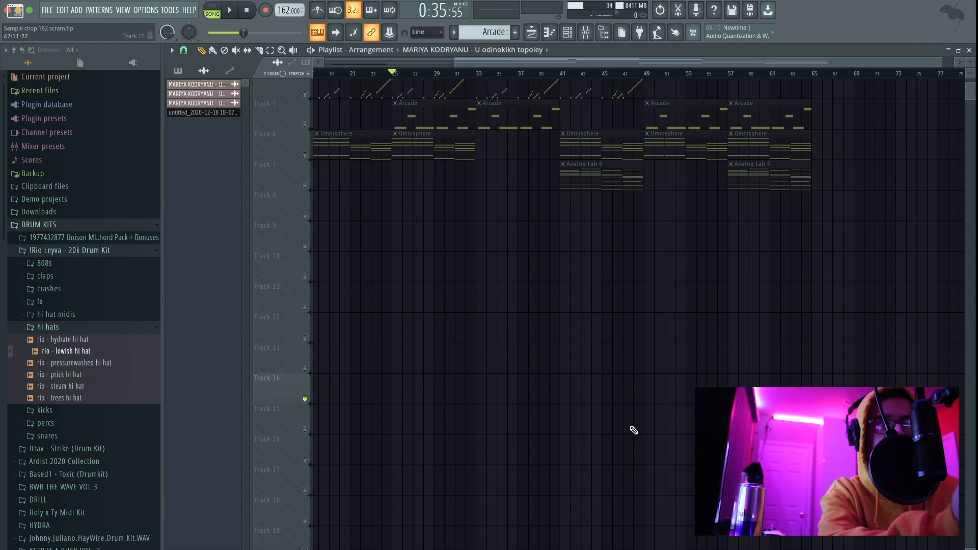
- Play the whole arrangement from bar 1 with all tracks audible, and stop after listening
{"action": "scroll", "coordinate": [634, 430], "scroll_direction": "up", "scroll_amount": 3}
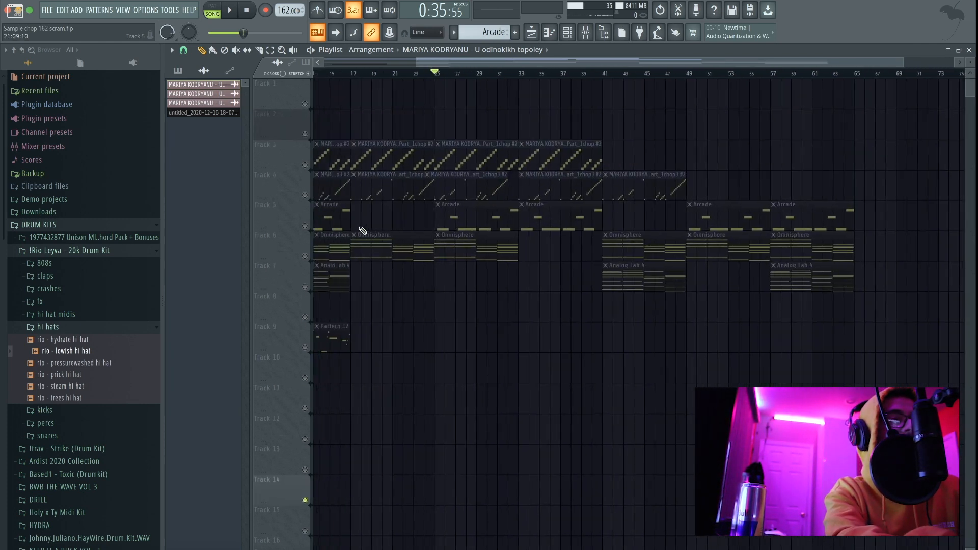
{"action": "left_click_drag", "start_coordinate": [448, 61], "coordinate": [96, 65]}
{"action": "key", "text": "space"}
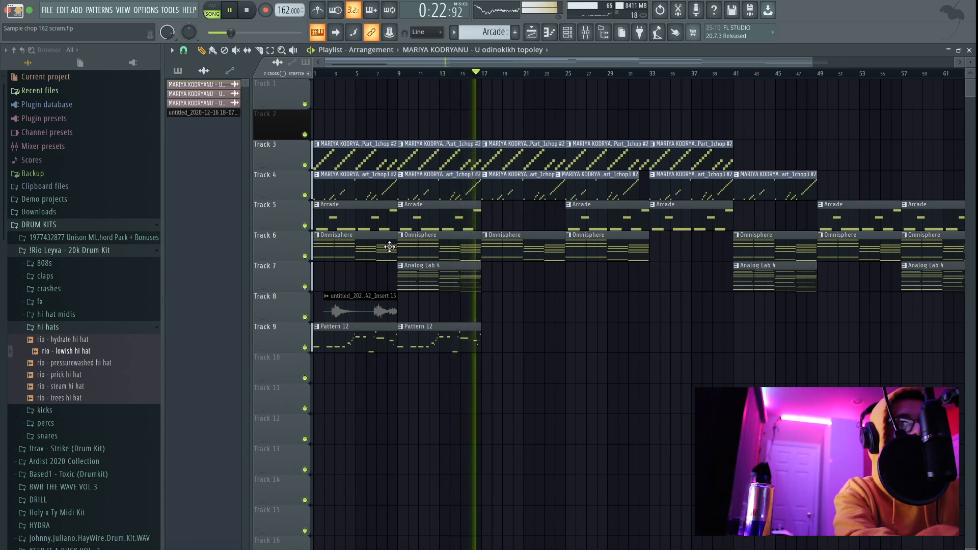
{"action": "key", "text": "space"}
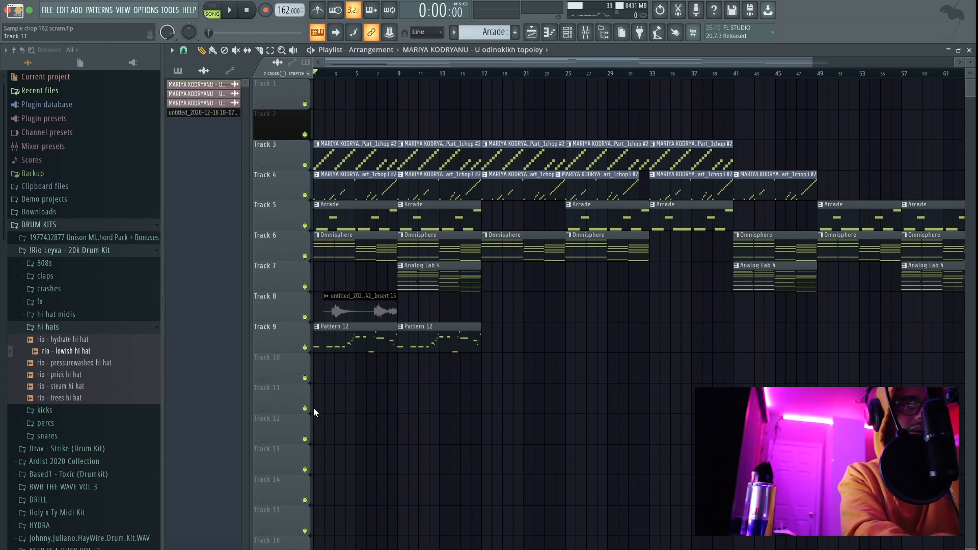
- Place the full original sample on Track 12 from bar 1 and solo that track
{"action": "scroll", "coordinate": [399, 451], "scroll_direction": "up", "scroll_amount": 3}
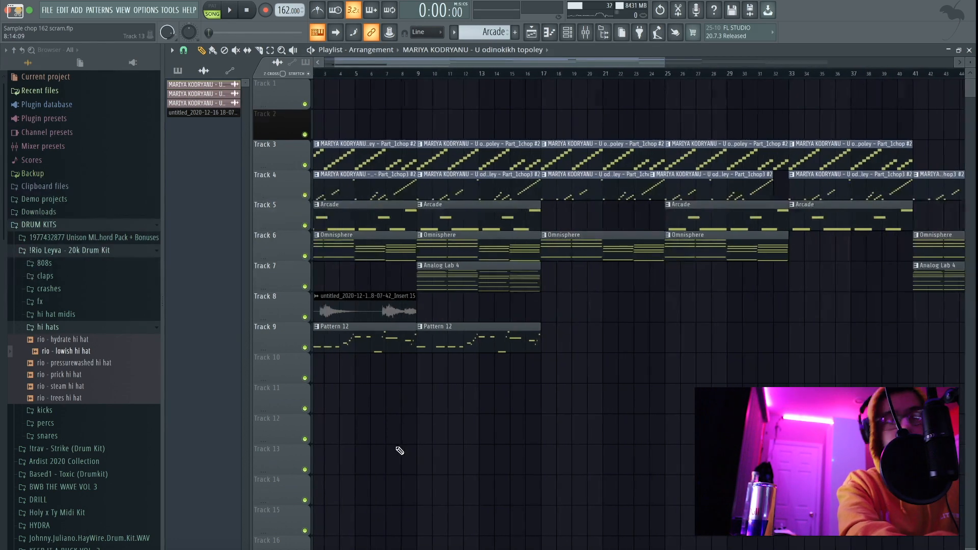
{"action": "scroll", "coordinate": [372, 135], "scroll_direction": "down", "scroll_amount": 2}
{"action": "right_click", "coordinate": [305, 115]}
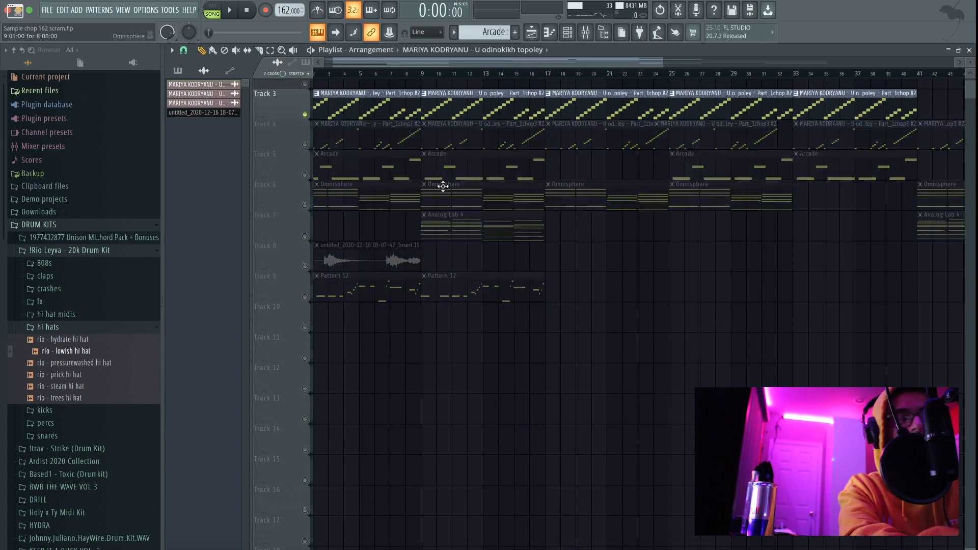
{"action": "scroll", "coordinate": [443, 187], "scroll_direction": "up", "scroll_amount": 5}
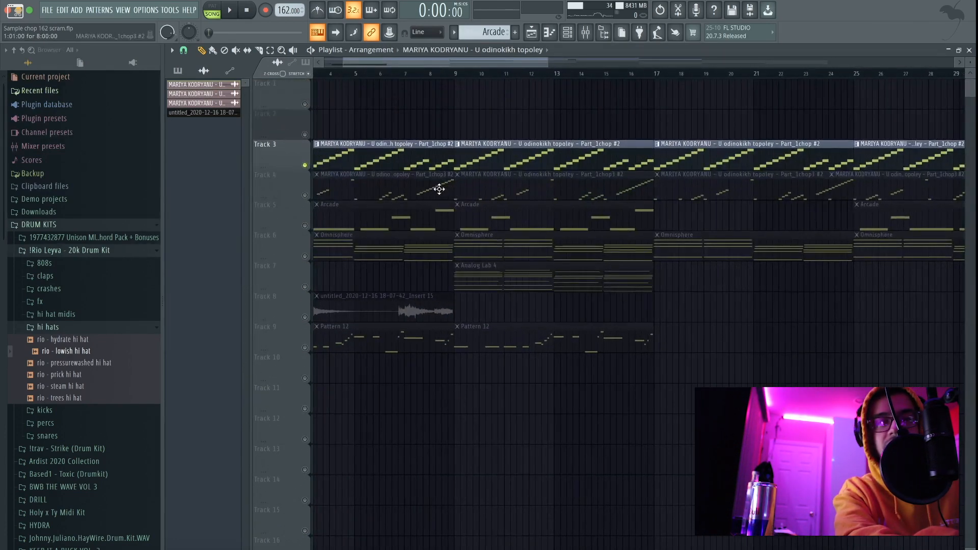
{"action": "right_click", "coordinate": [304, 439]}
{"action": "scroll", "coordinate": [494, 406], "scroll_direction": "up", "scroll_amount": 2}
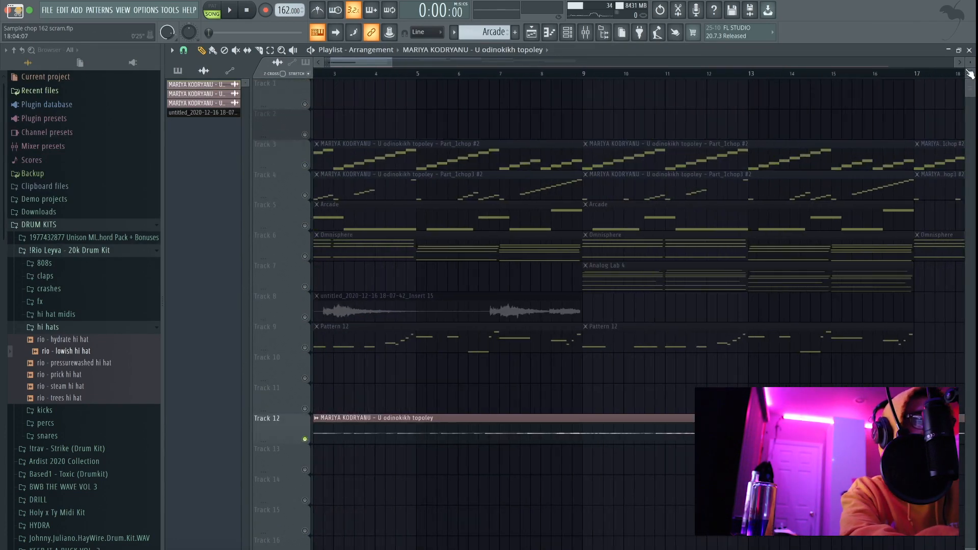
- Listen to the Track 12 sample from about bar 21 to find where the chop should start
{"action": "scroll", "coordinate": [485, 350], "scroll_direction": "up", "scroll_amount": 2}
{"action": "scroll", "coordinate": [585, 313], "scroll_direction": "down", "scroll_amount": 2}
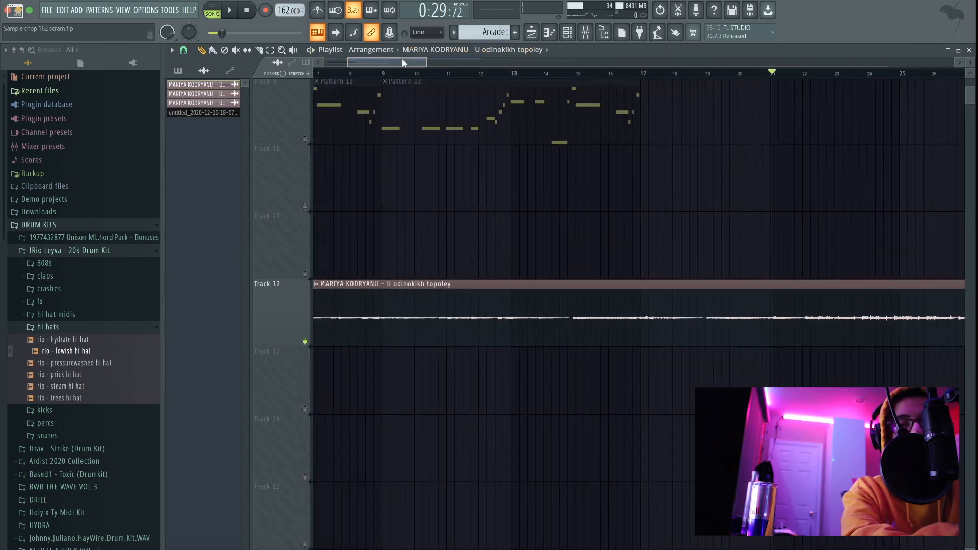
{"action": "left_click_drag", "start_coordinate": [402, 62], "coordinate": [413, 62]}
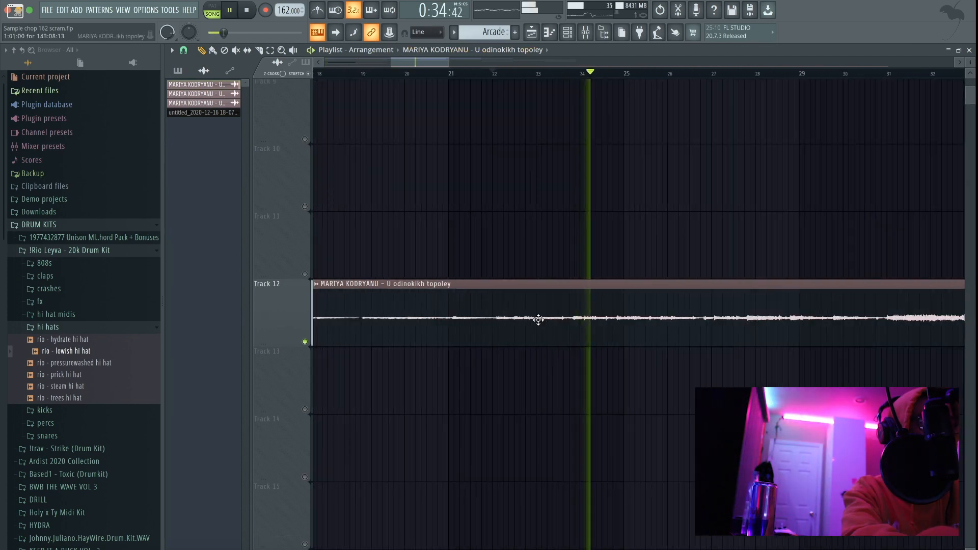
{"action": "scroll", "coordinate": [538, 320], "scroll_direction": "up", "scroll_amount": 2}
{"action": "key", "text": "space"}
- Cut off the part of the Track 12 sample before about bar 23 and move the rest to bar 1
{"action": "scroll", "coordinate": [541, 264], "scroll_direction": "up", "scroll_amount": 3}
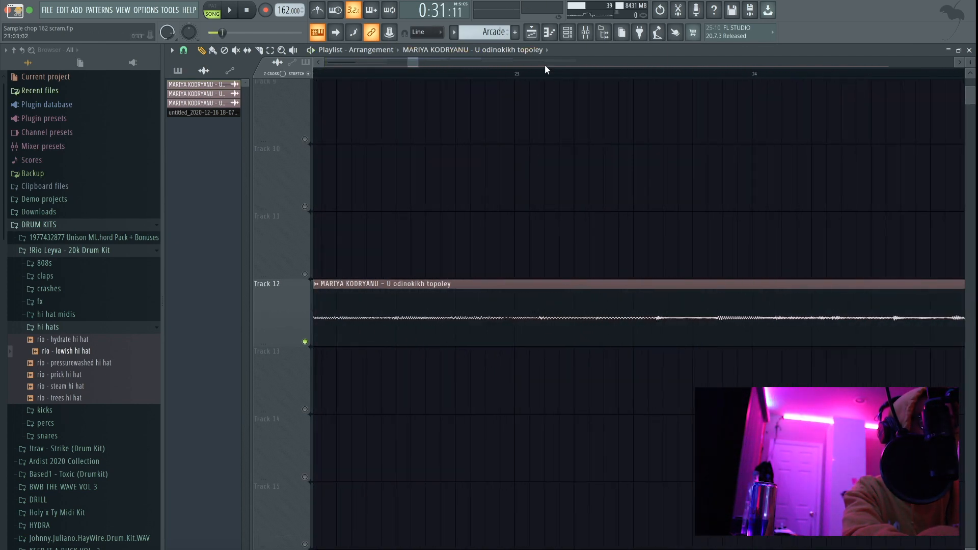
{"action": "scroll", "coordinate": [405, 78], "scroll_direction": "down", "scroll_amount": 4}
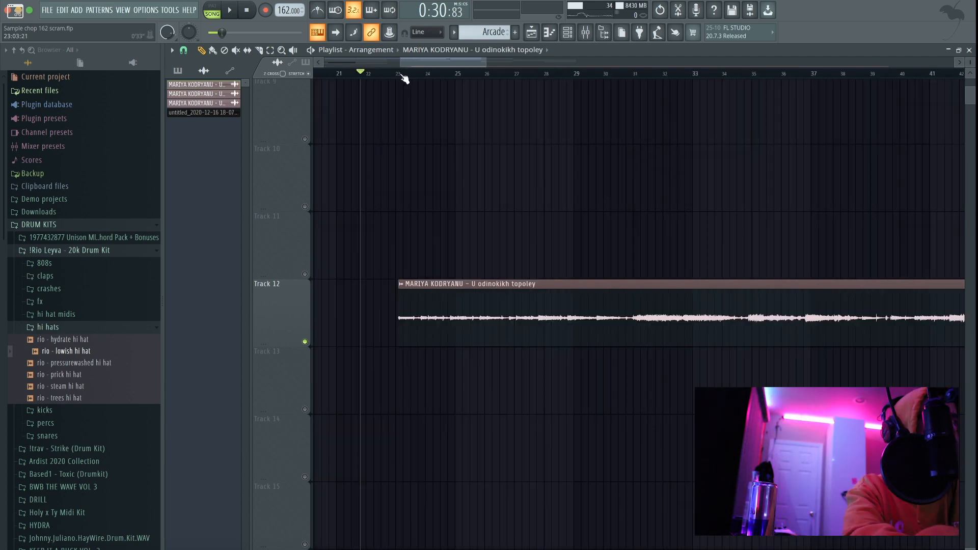
{"action": "scroll", "coordinate": [459, 190], "scroll_direction": "down", "scroll_amount": 5}
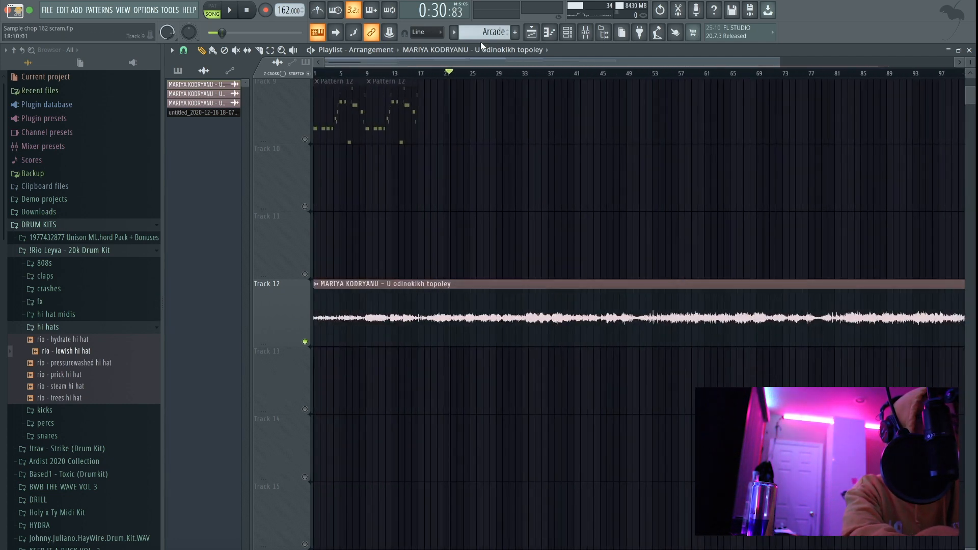
- Play the trimmed sample from bar 1 to find where the phrase ends around bar 5
{"action": "left_click_drag", "start_coordinate": [325, 73], "coordinate": [311, 81]}
{"action": "key", "text": "space"}
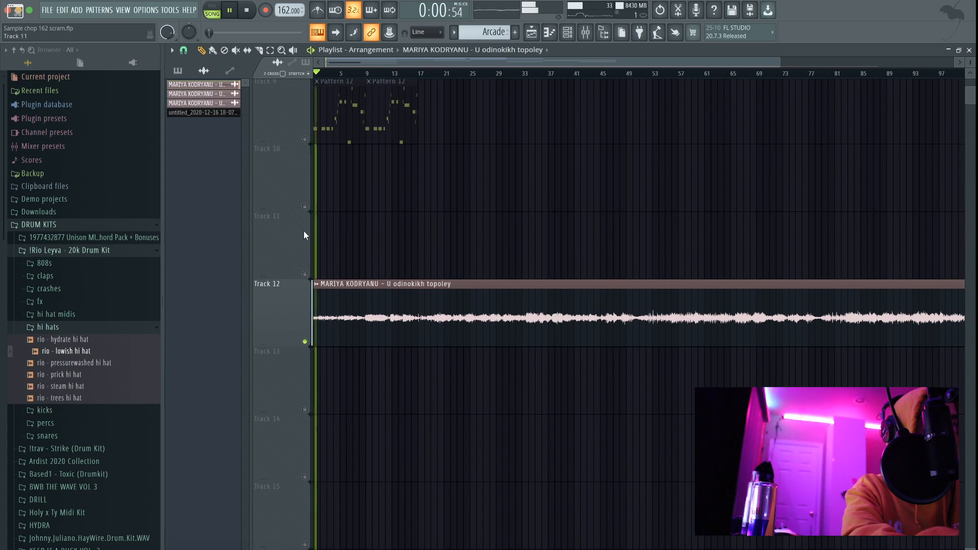
{"action": "scroll", "coordinate": [389, 283], "scroll_direction": "up", "scroll_amount": 5}
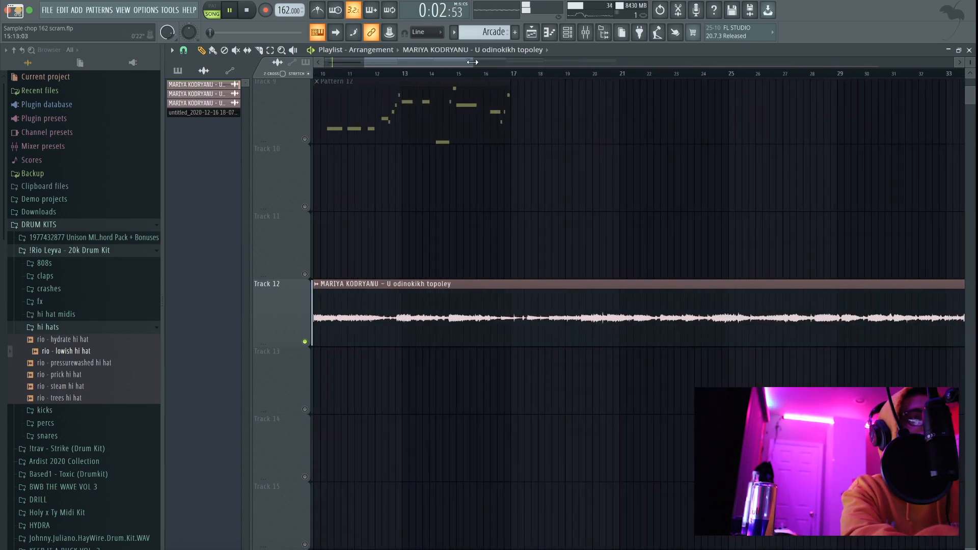
{"action": "left_click_drag", "start_coordinate": [468, 61], "coordinate": [377, 62]}
{"action": "scroll", "coordinate": [419, 164], "scroll_direction": "up", "scroll_amount": 3}
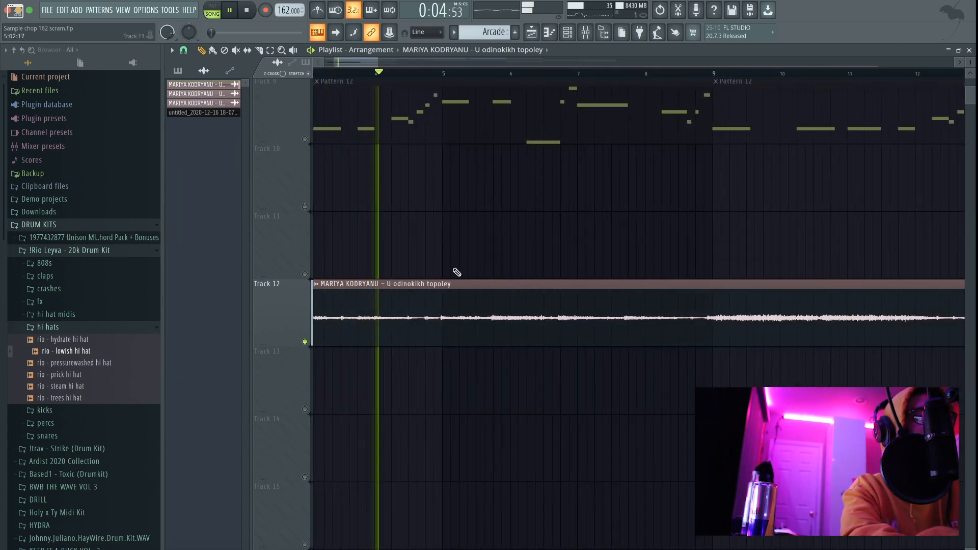
{"action": "key", "text": "space"}
- Slice the Track 12 sample just before bar 5 and delete everything after the cut
{"action": "scroll", "coordinate": [447, 300], "scroll_direction": "up", "scroll_amount": 2}
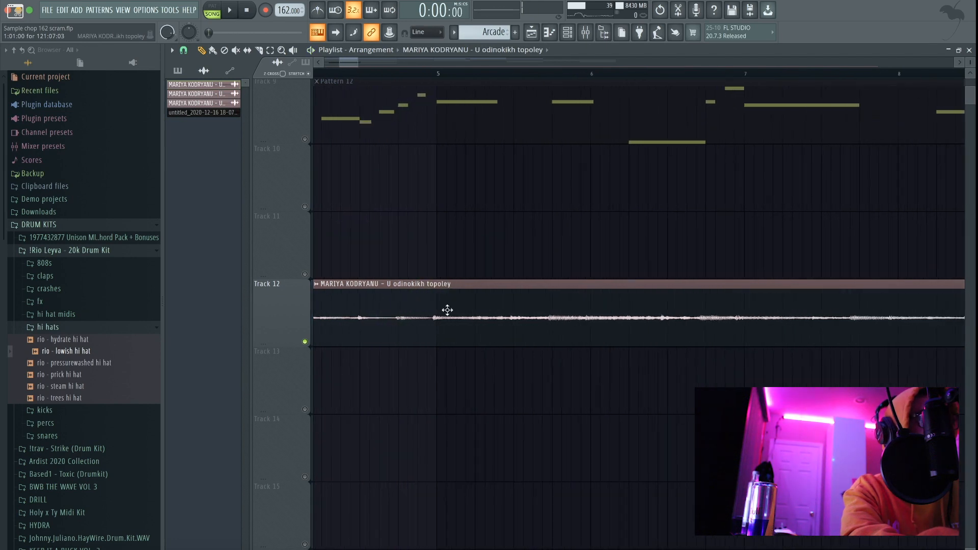
{"action": "scroll", "coordinate": [447, 310], "scroll_direction": "up", "scroll_amount": 2}
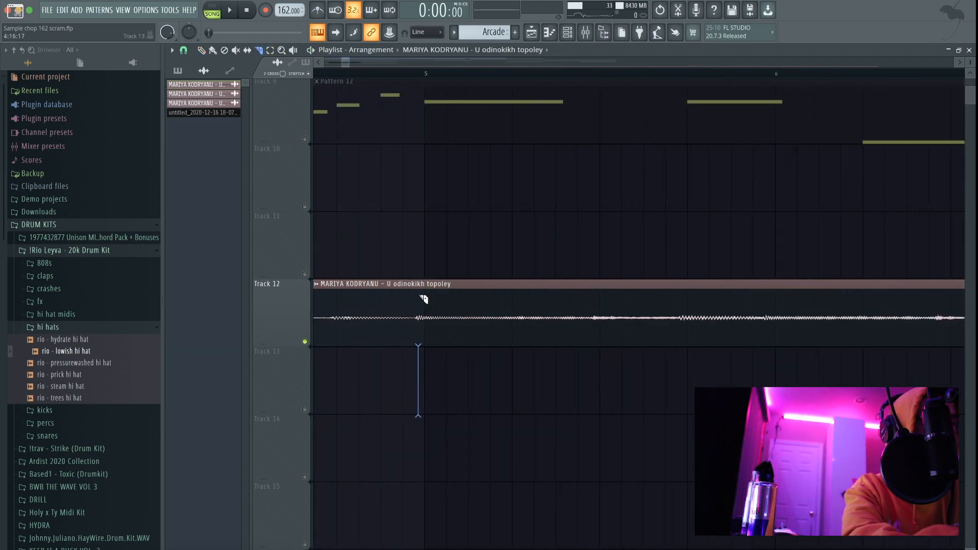
{"action": "scroll", "coordinate": [419, 228], "scroll_direction": "down", "scroll_amount": 5}
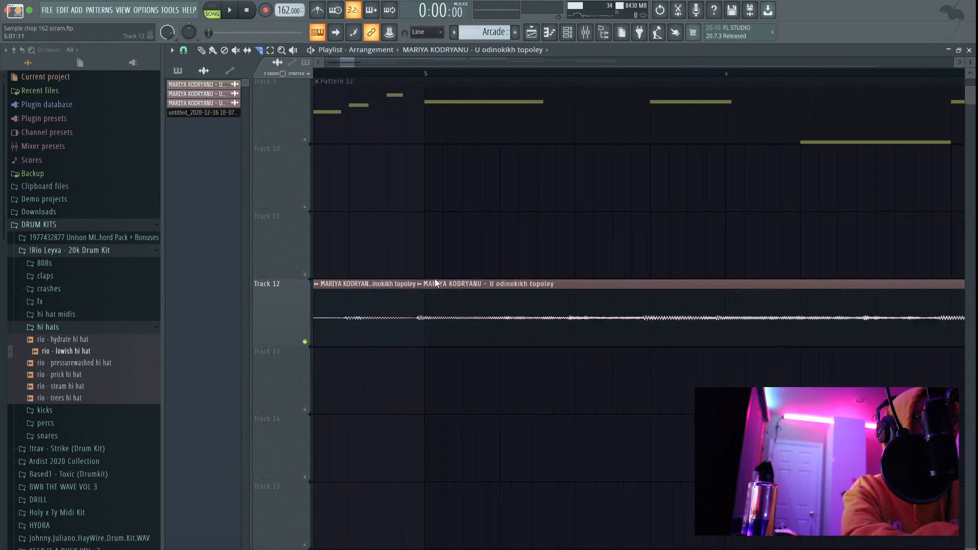
{"action": "left_click_drag", "start_coordinate": [338, 63], "coordinate": [285, 64]}
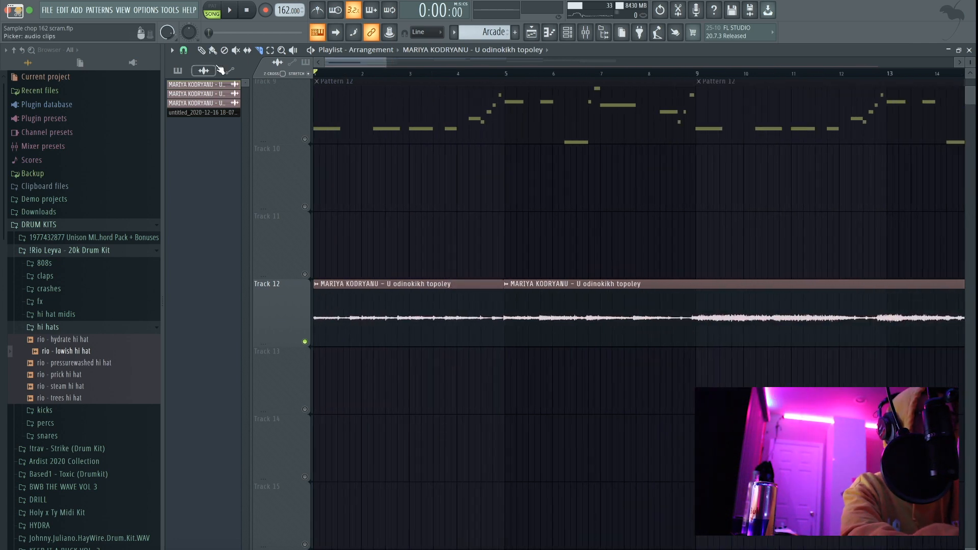
{"action": "right_click", "coordinate": [571, 289]}
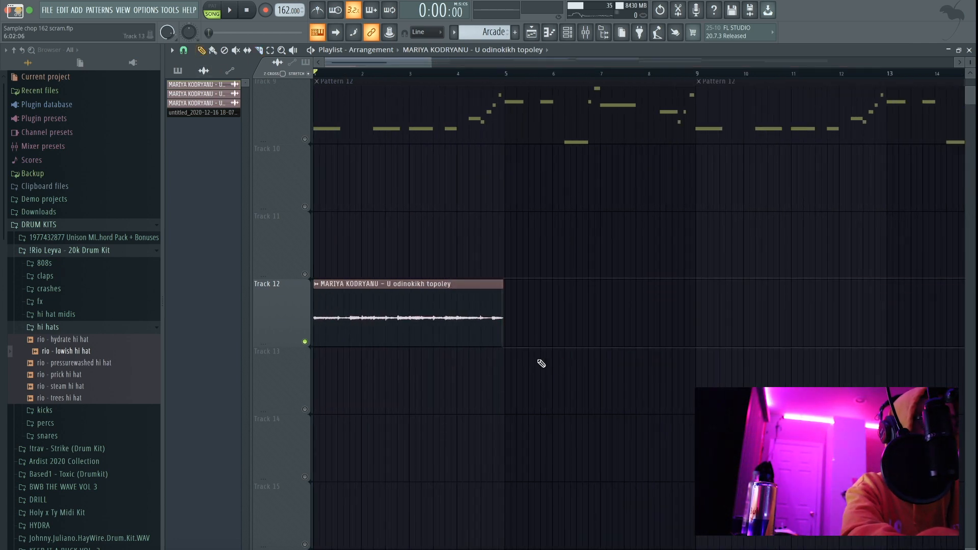
- Set a playback loop from bar 1 to bar 5 and listen to the chopped sample
{"action": "key", "text": "space"}
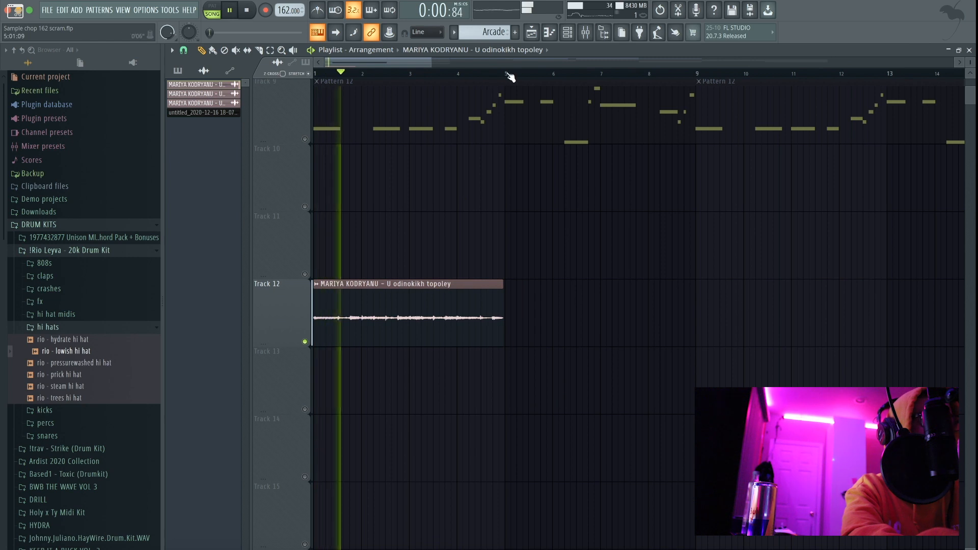
{"action": "left_click_drag", "start_coordinate": [508, 74], "coordinate": [316, 75]}
{"action": "scroll", "coordinate": [534, 229], "scroll_direction": "up", "scroll_amount": 4}
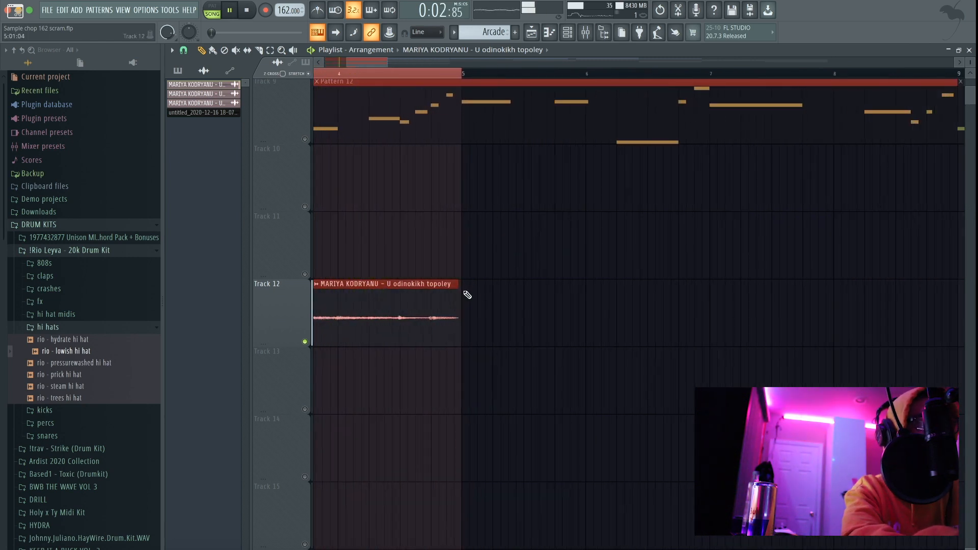
{"action": "scroll", "coordinate": [467, 294], "scroll_direction": "up", "scroll_amount": 2}
{"action": "scroll", "coordinate": [421, 310], "scroll_direction": "down", "scroll_amount": 4}
{"action": "scroll", "coordinate": [421, 311], "scroll_direction": "down", "scroll_amount": 2}
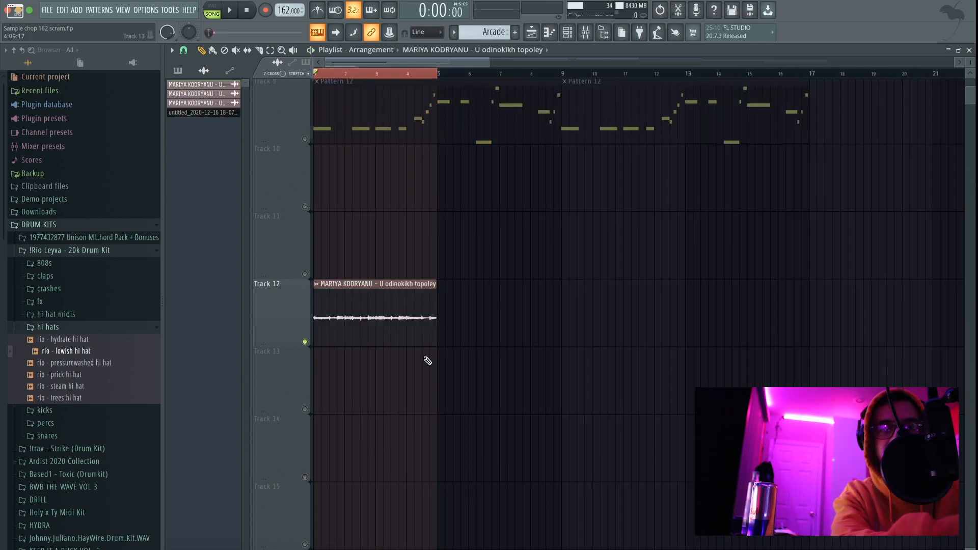
- Open the Track 12 chop's clip options and locate the Make unique as sample command
{"action": "scroll", "coordinate": [372, 351], "scroll_direction": "up", "scroll_amount": 2}
{"action": "right_click", "coordinate": [319, 338]}
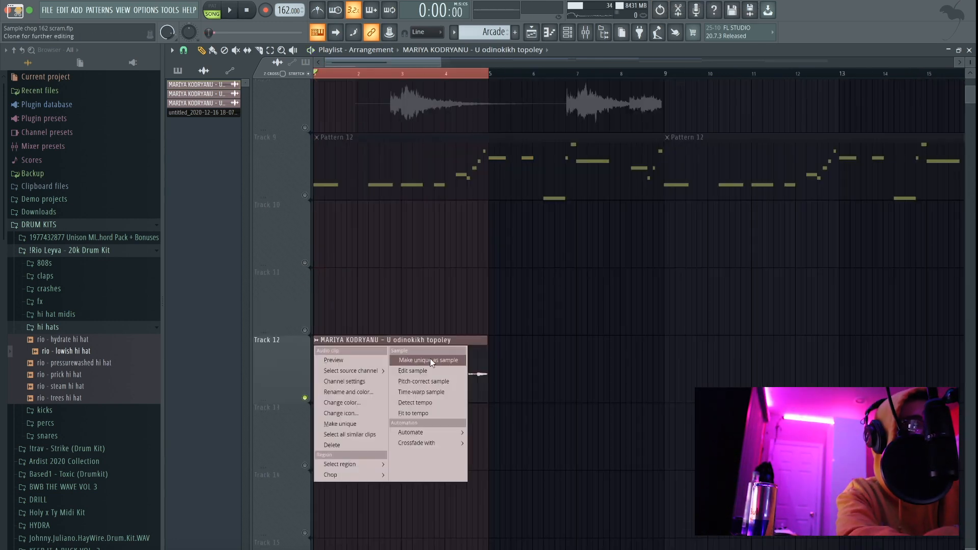
{"action": "left_click", "coordinate": [320, 309]}
- Open the first chop's Fruity Slicer channel from the channel rack to view its slices, and close it
{"action": "left_click", "coordinate": [568, 32]}
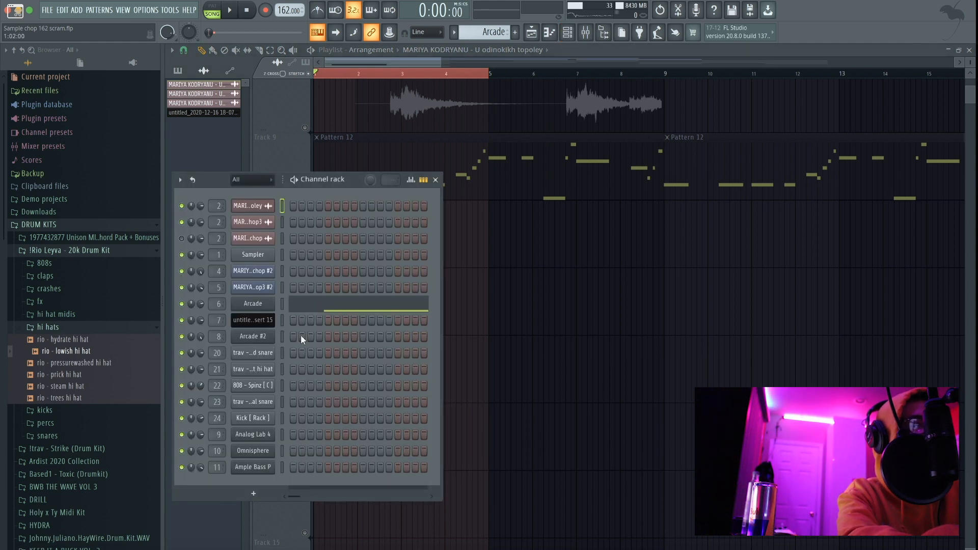
{"action": "left_click", "coordinate": [273, 308]}
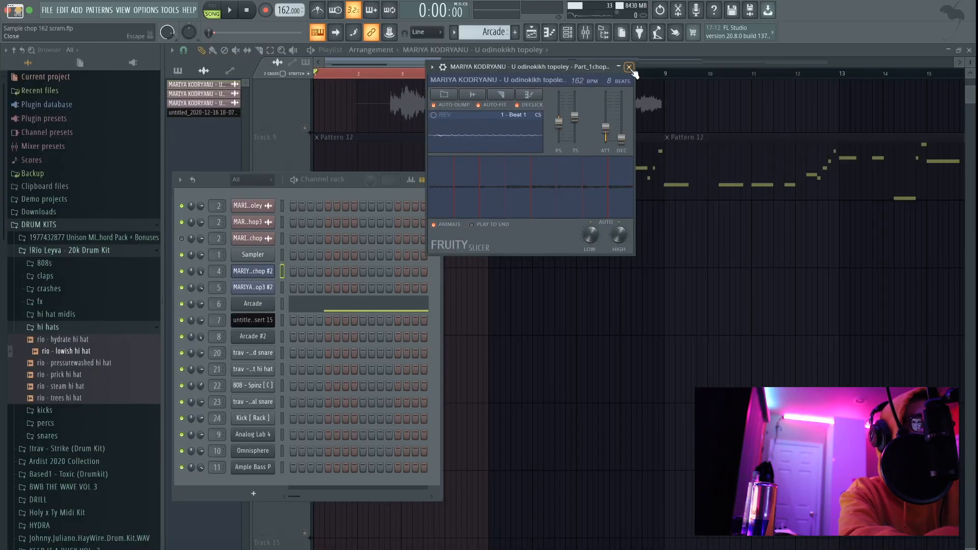
{"action": "left_click", "coordinate": [631, 66]}
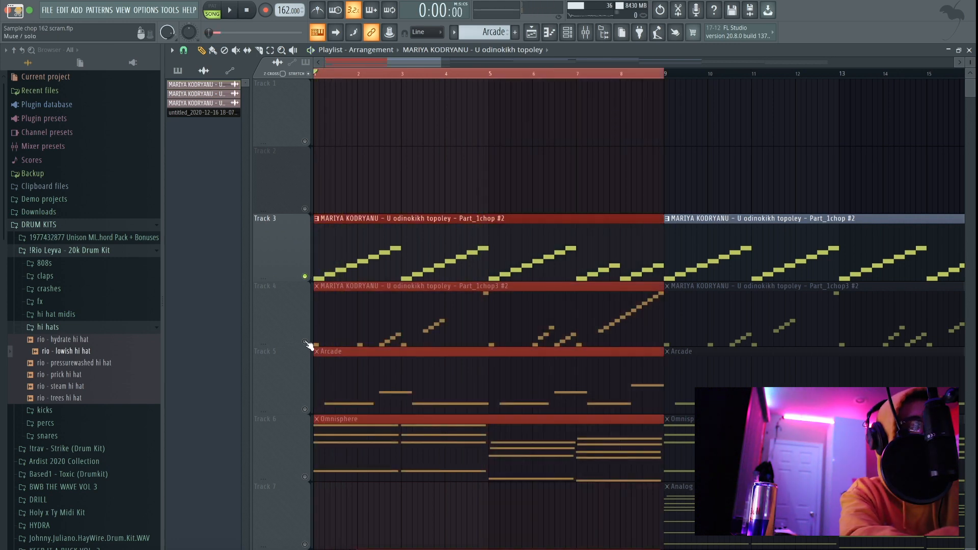
- Solo Track 4 and play its chop3 slicer pattern within the loop
{"action": "left_click", "coordinate": [306, 343]}
{"action": "key", "text": "space"}
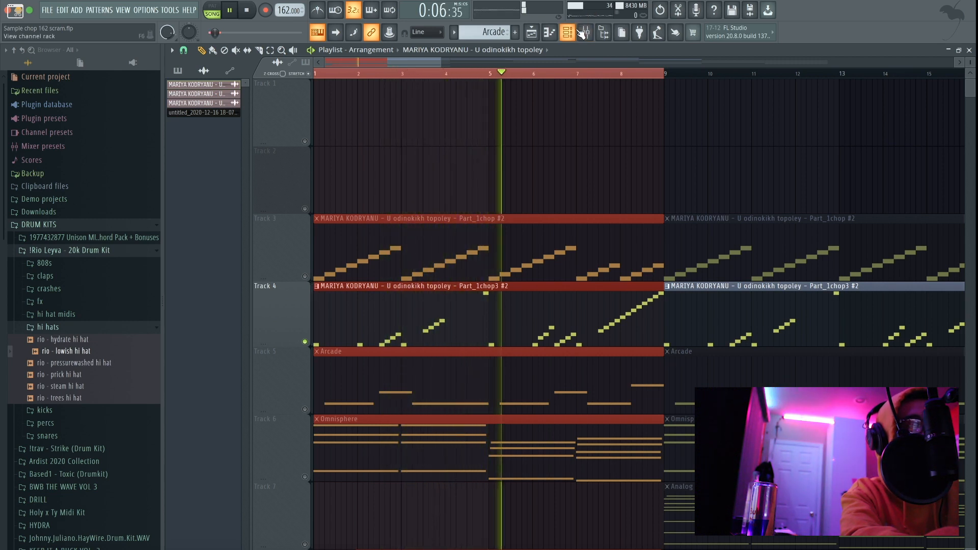
{"action": "key", "text": "space"}
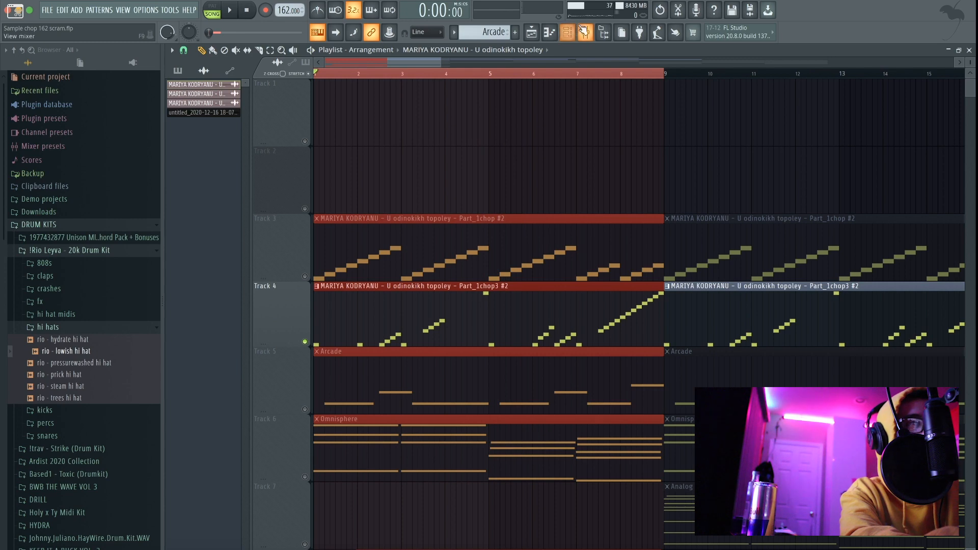
- In the mixer, select the insert holding SoundShifter Pitch Stereo and open that plugin's transpose settings
{"action": "left_click", "coordinate": [567, 32]}
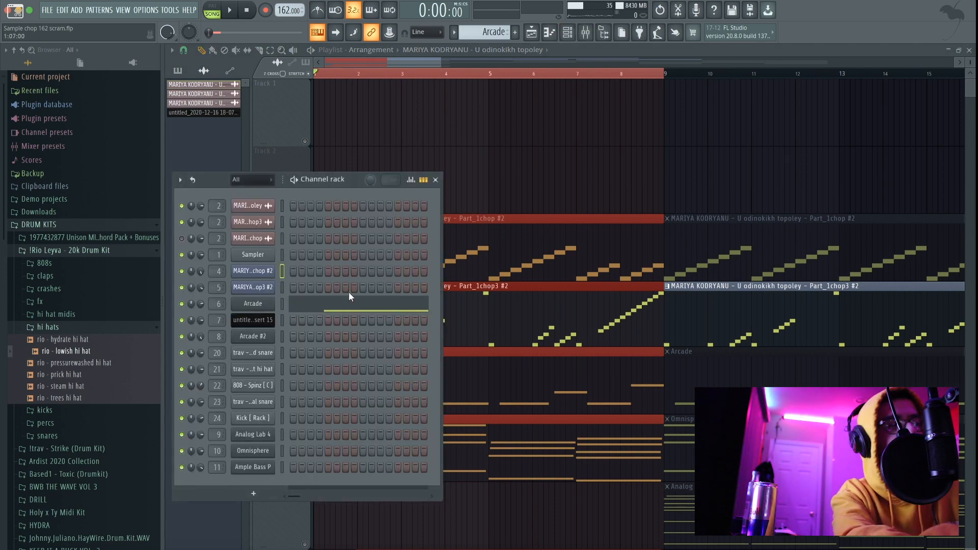
{"action": "left_click", "coordinate": [587, 32]}
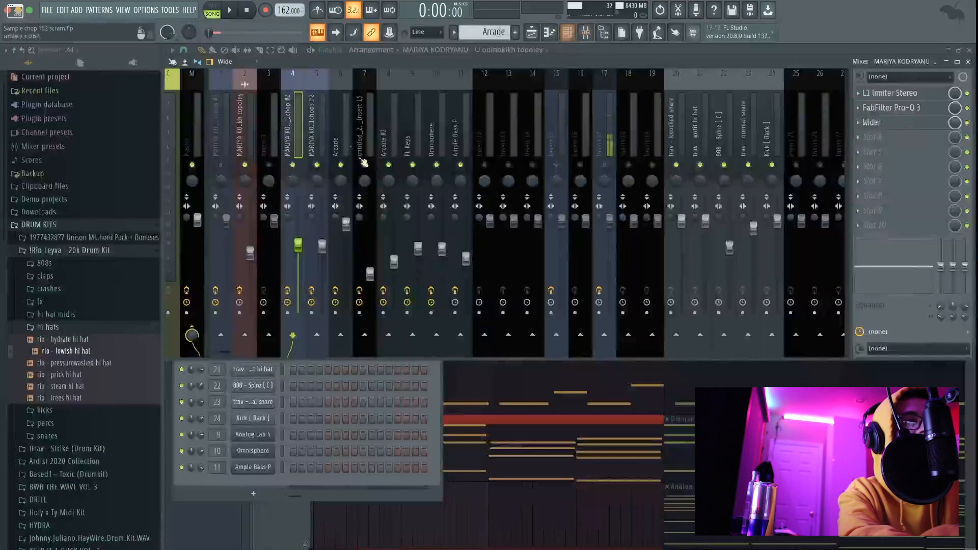
{"action": "left_click", "coordinate": [336, 134]}
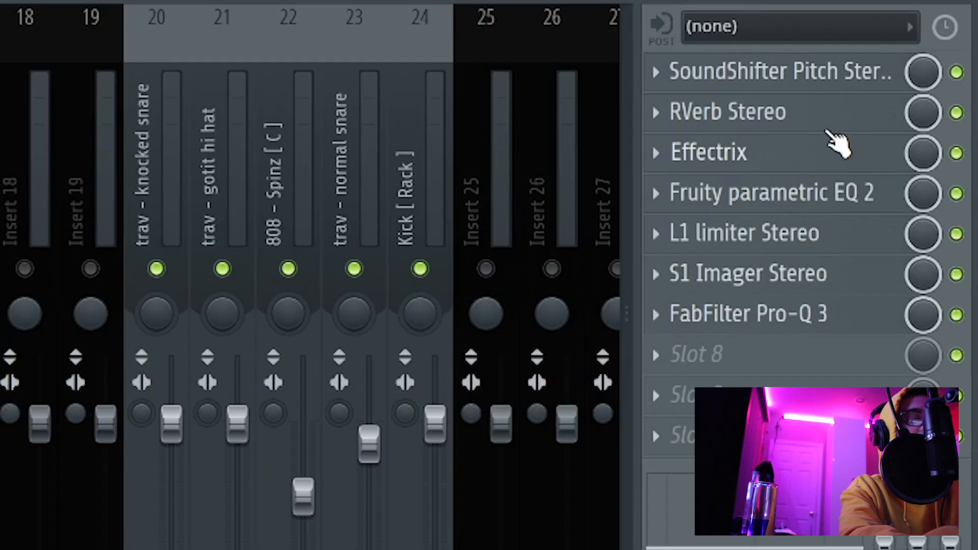
{"action": "left_click", "coordinate": [912, 94]}
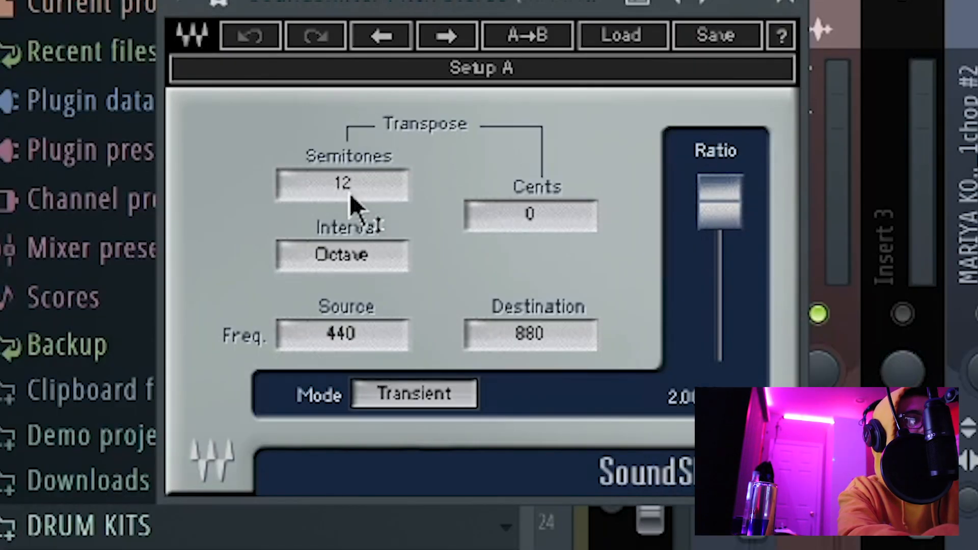
- Close SoundShifter and view the RVerb Stereo and Effectrix settings on the chop3 mixer insert
{"action": "left_click", "coordinate": [794, 2]}
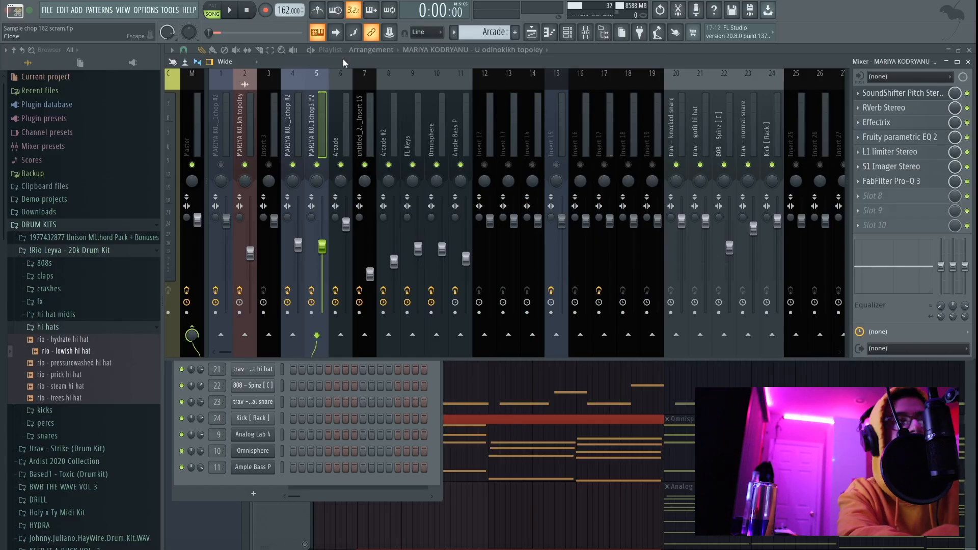
{"action": "left_click", "coordinate": [923, 108]}
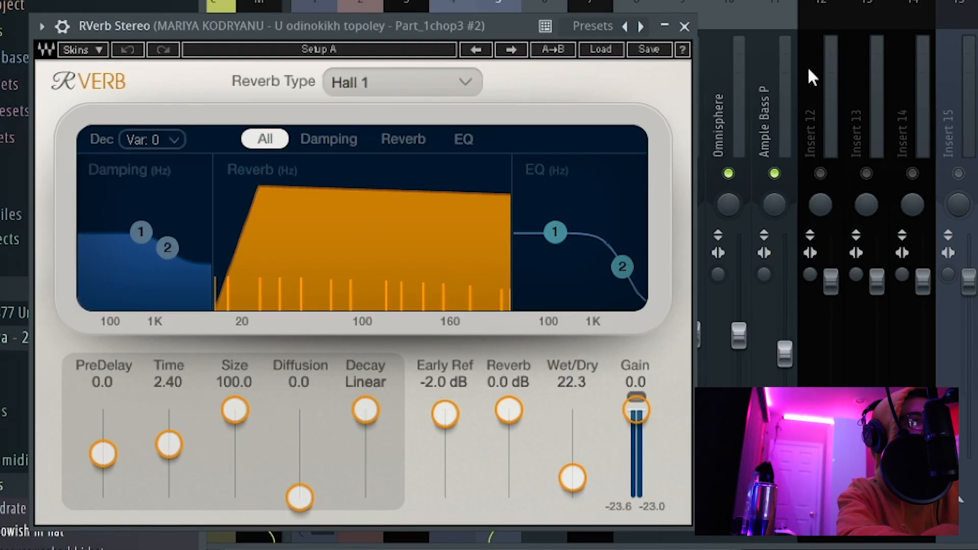
{"action": "left_click", "coordinate": [874, 121]}
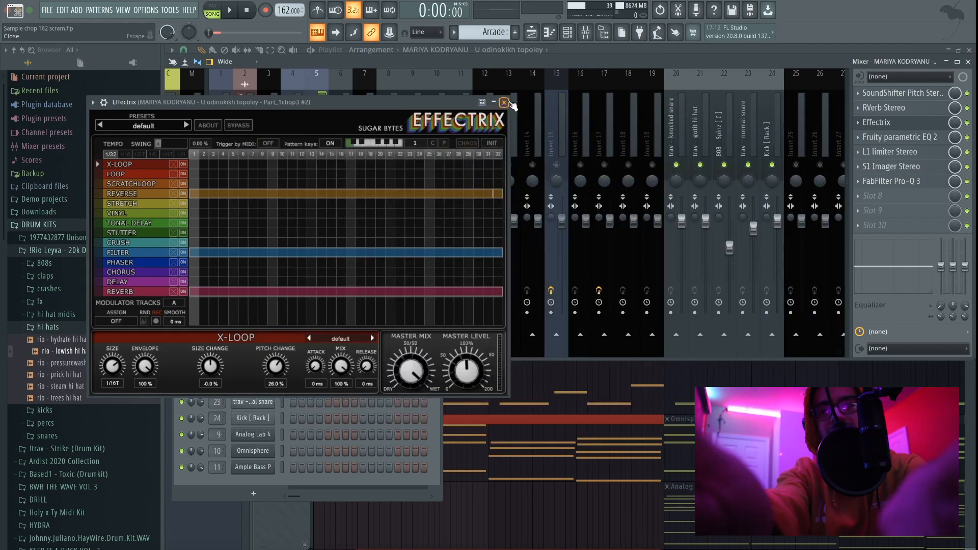
- Play the loop while viewing the chop3 insert's Fruity parametric EQ 2 curve and S1 Imager Stereo, closing the finished plugin windows
{"action": "key", "text": "space"}
{"action": "left_click", "coordinate": [904, 139]}
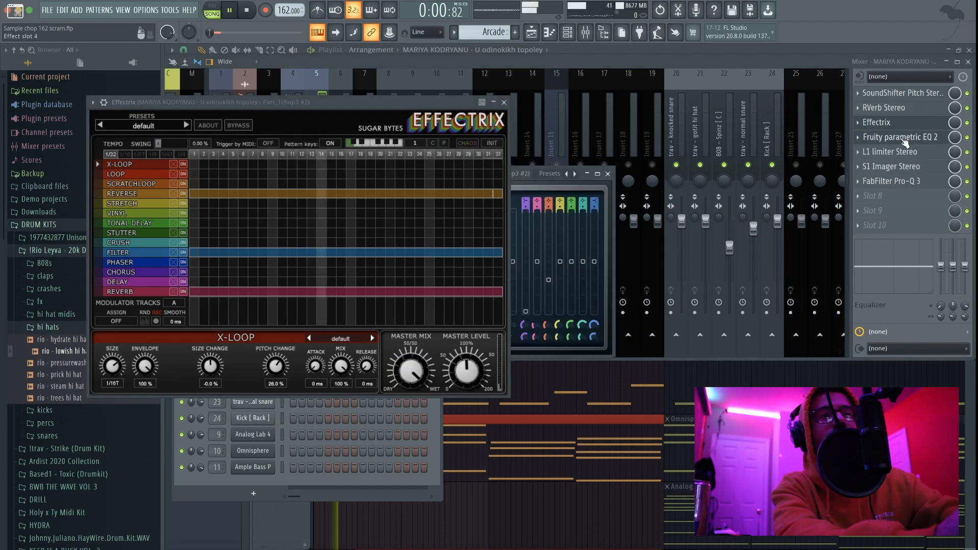
{"action": "left_click", "coordinate": [503, 102]}
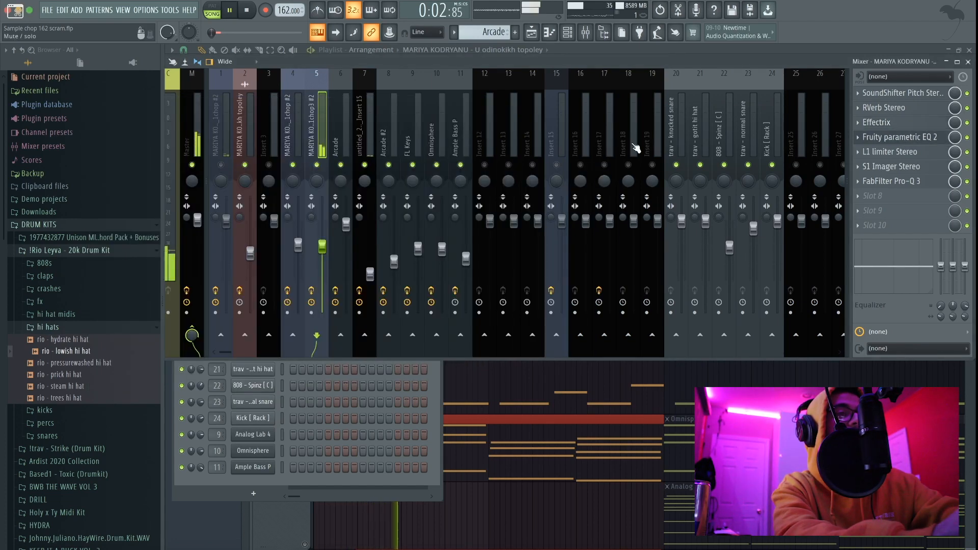
{"action": "left_click", "coordinate": [907, 137]}
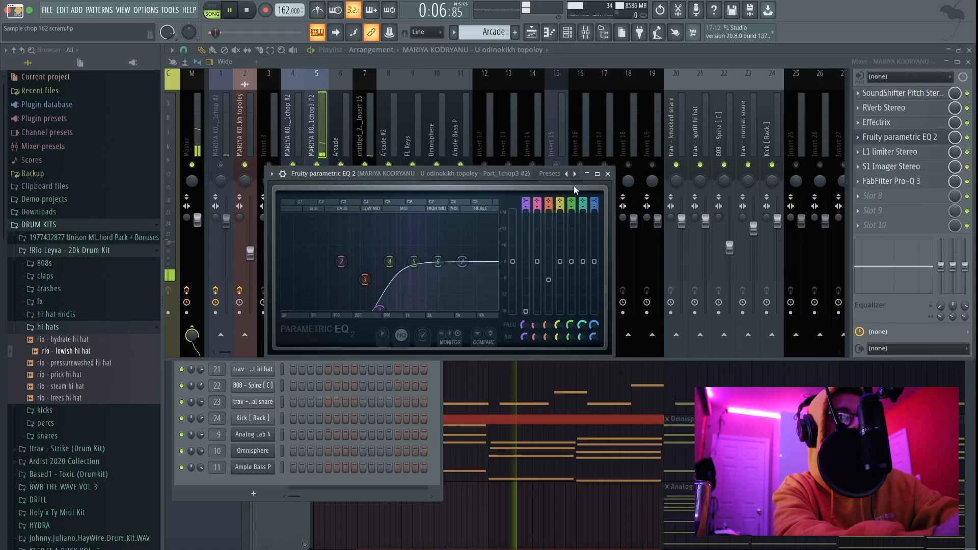
{"action": "left_click", "coordinate": [875, 22]}
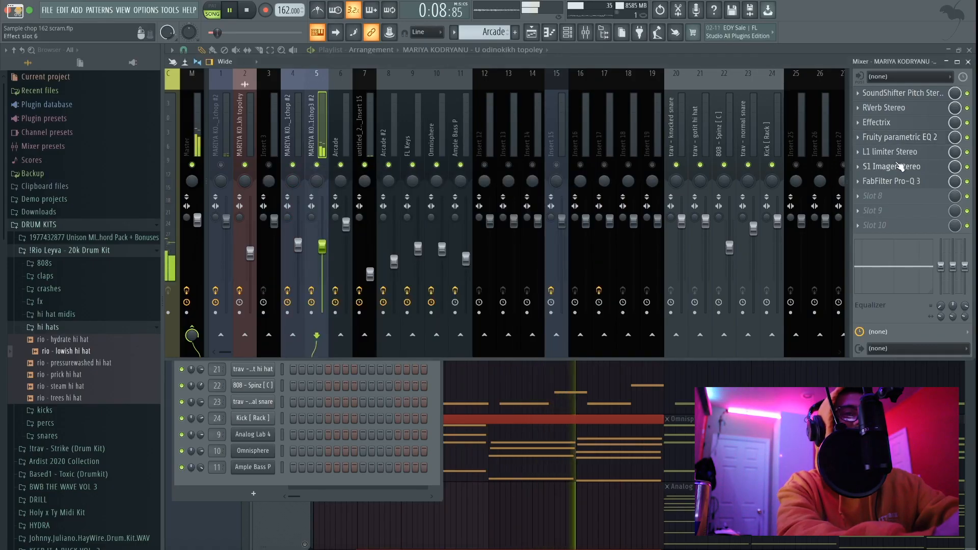
{"action": "left_click", "coordinate": [896, 166]}
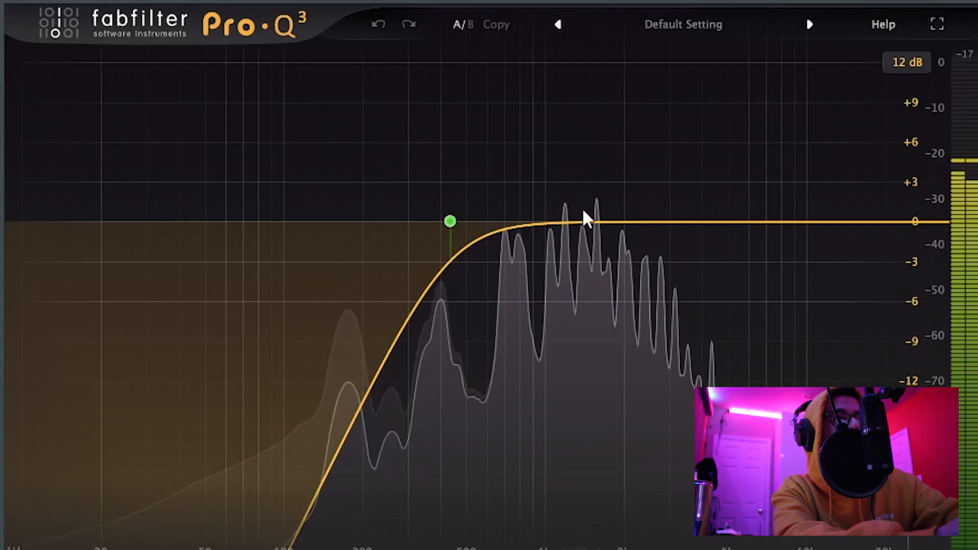
- Raise the low-cut frequency in the chop3 insert's FabFilter Pro-Q 3 to about 459 Hz, close the plugin and stop playback
{"action": "left_click", "coordinate": [586, 220]}
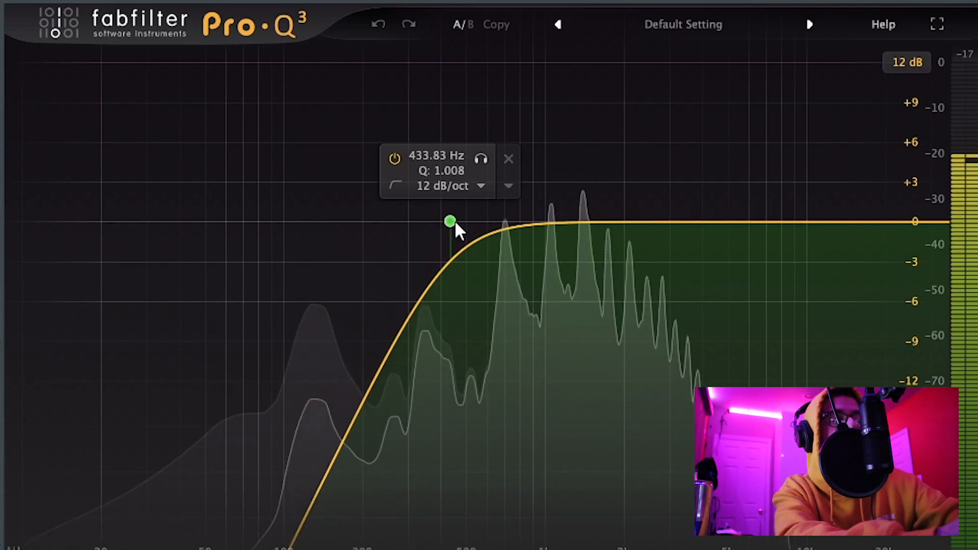
{"action": "left_click_drag", "start_coordinate": [453, 220], "coordinate": [460, 224]}
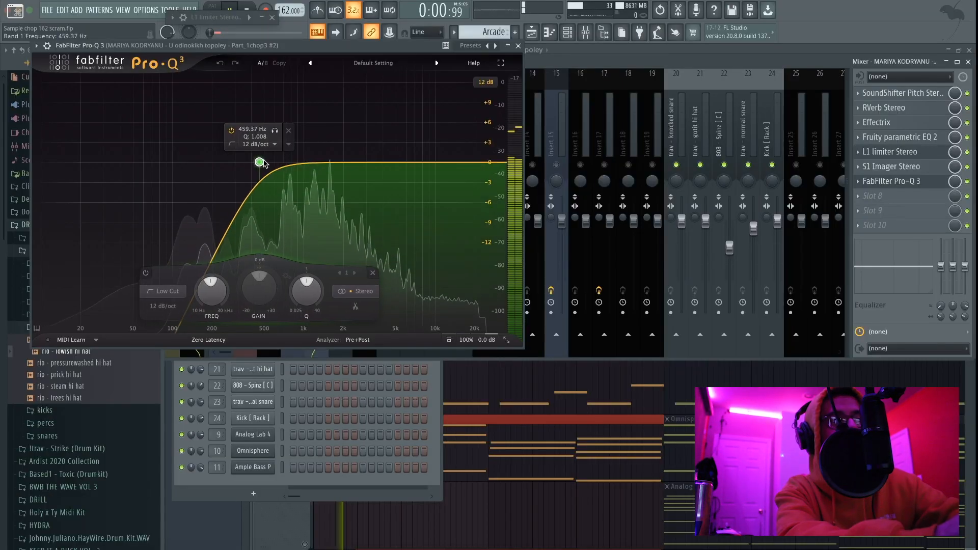
{"action": "left_click", "coordinate": [518, 46]}
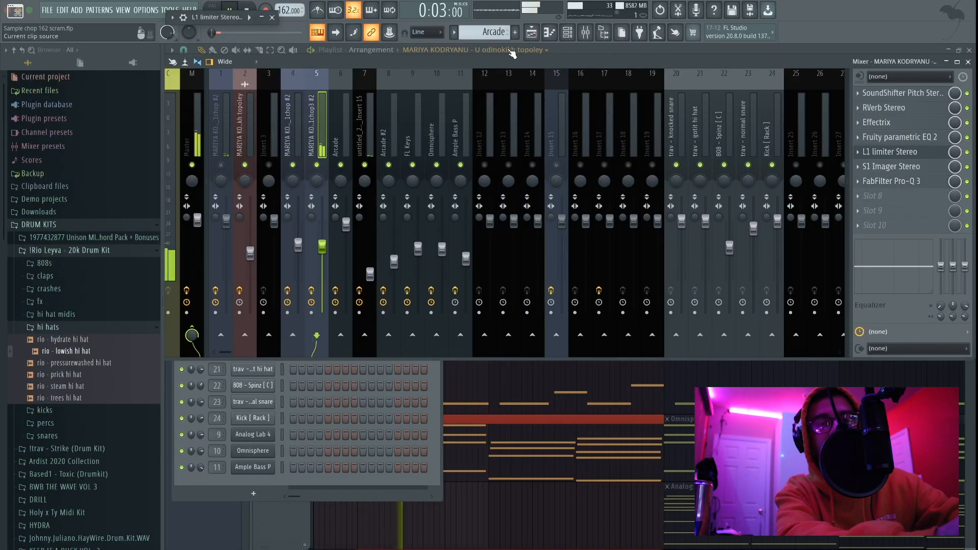
{"action": "key", "text": "space"}
- Solo Track 3 in the playlist and play it, and enable Track 4 to hear both chop patterns together
{"action": "left_click", "coordinate": [530, 33]}
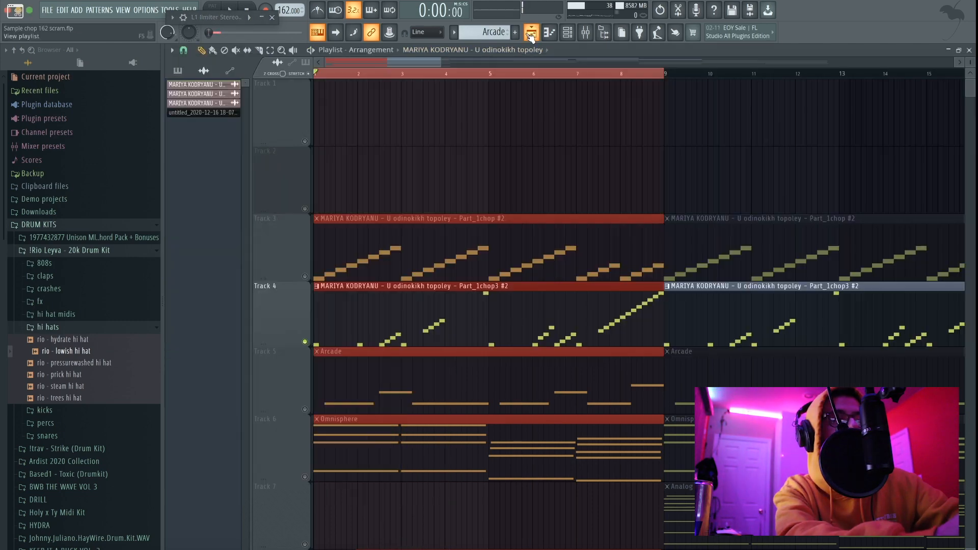
{"action": "left_click", "coordinate": [304, 276]}
{"action": "key", "text": "space"}
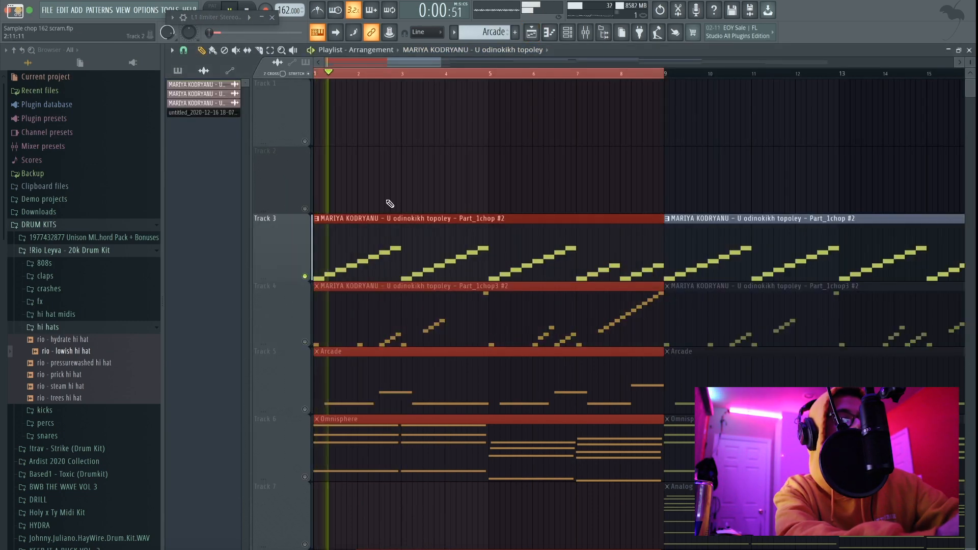
{"action": "left_click", "coordinate": [305, 341]}
{"action": "key", "text": "space"}
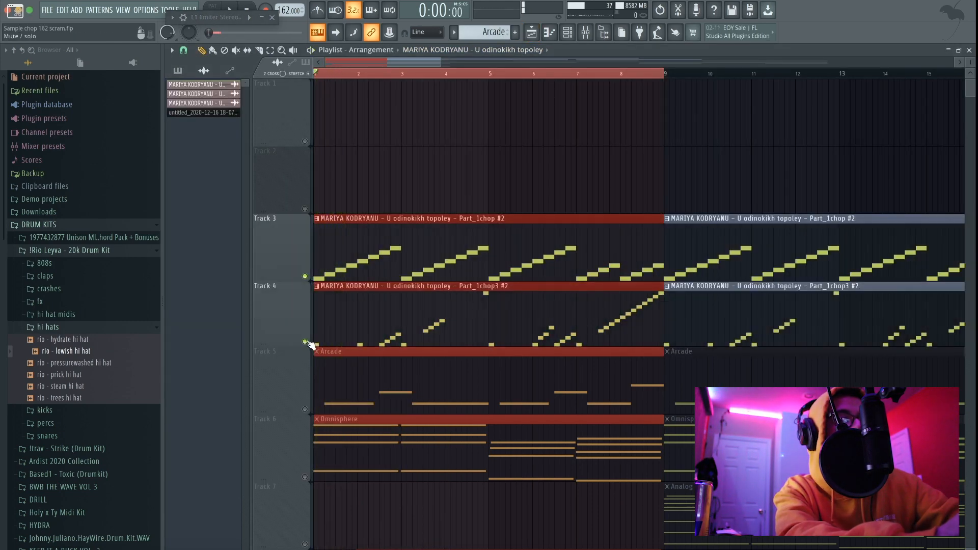
{"action": "key", "text": "space"}
- In the mixer, view the first chop insert's L1 limiter Stereo settings and switch to its FabFilter Pro-Q 3
{"action": "left_click", "coordinate": [602, 34]}
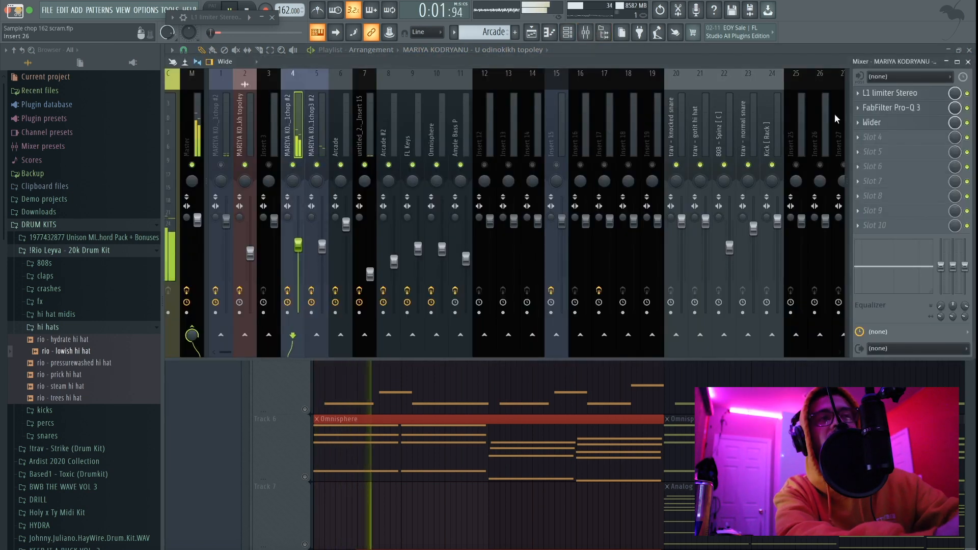
{"action": "left_click", "coordinate": [894, 92]}
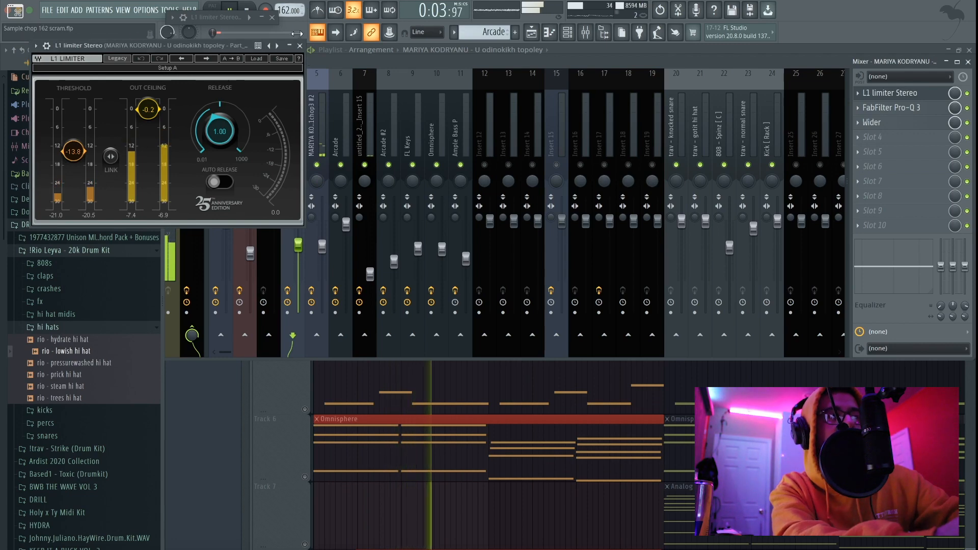
{"action": "left_click", "coordinate": [299, 46]}
{"action": "left_click", "coordinate": [236, 196]}
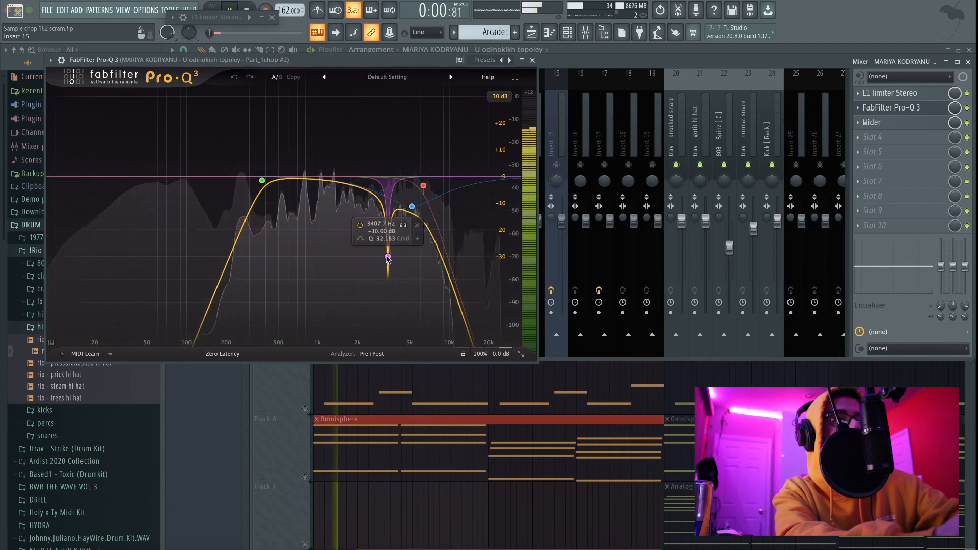
- Audition the narrow 3407.7 Hz notch band in Pro-Q 3 by soloing it during playback, and turn its solo off
{"action": "left_click", "coordinate": [403, 226]}
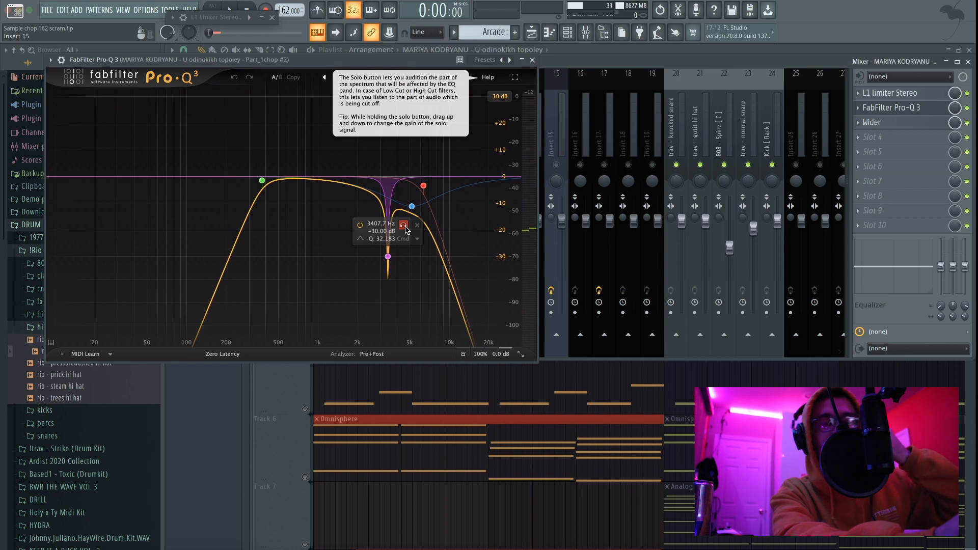
{"action": "key", "text": "space"}
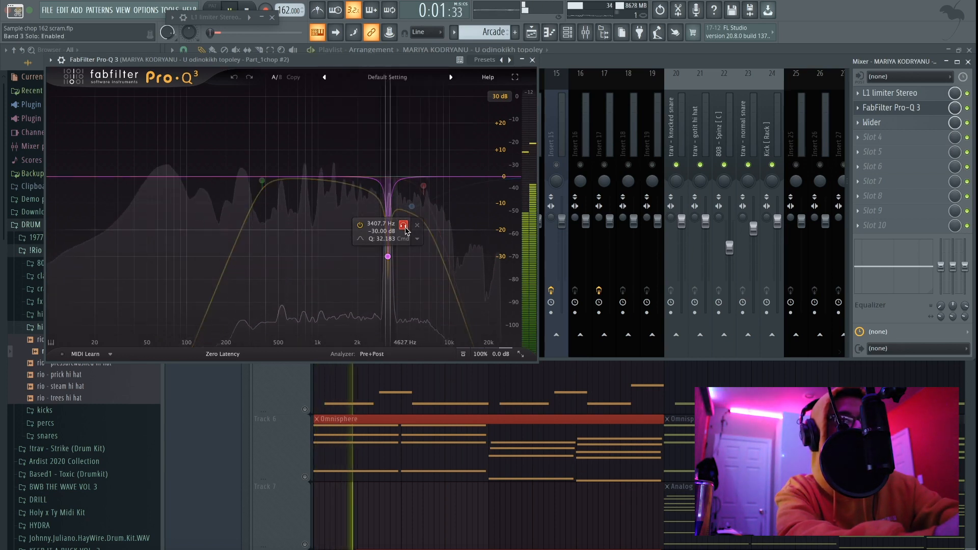
{"action": "left_click", "coordinate": [405, 229]}
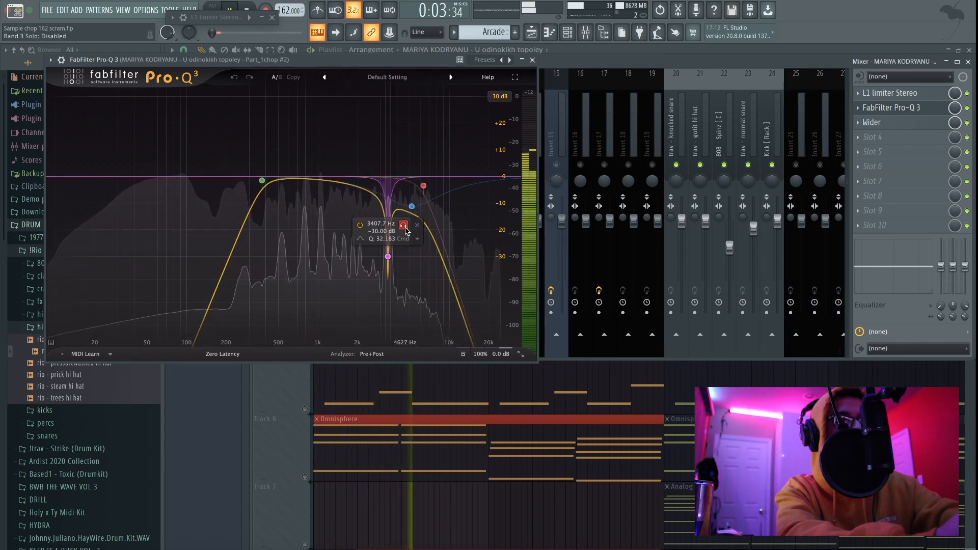
{"action": "key", "text": "space"}
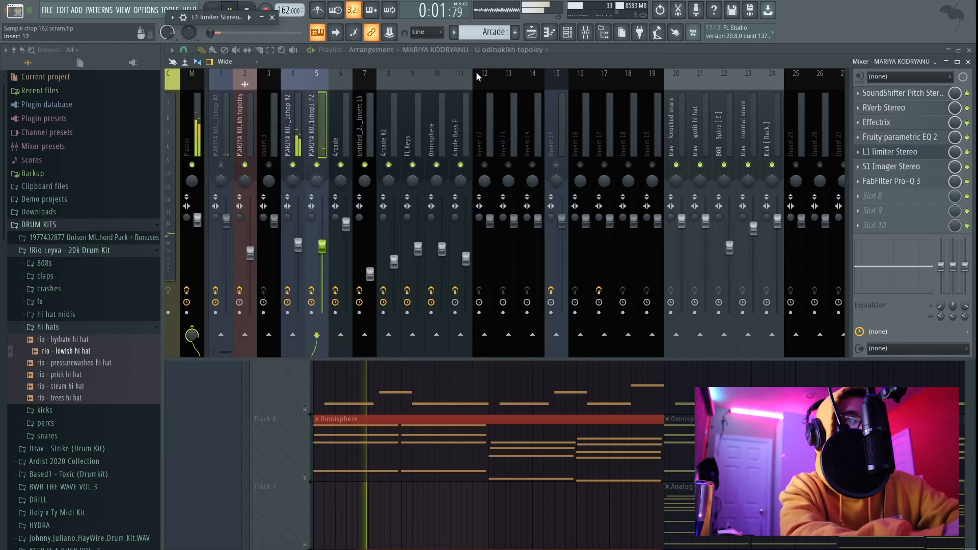
- Open the Omnisphere pattern from the playlist in the piano roll and transpose its two F5 notes up one octave
{"action": "key", "text": "space"}
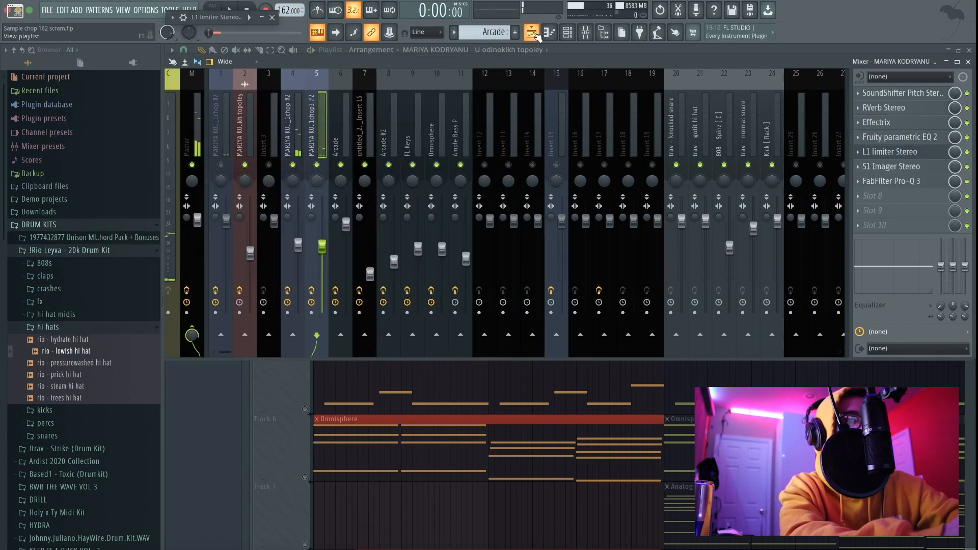
{"action": "left_click", "coordinate": [531, 33]}
{"action": "scroll", "coordinate": [348, 277], "scroll_direction": "down", "scroll_amount": 3}
{"action": "scroll", "coordinate": [326, 321], "scroll_direction": "down", "scroll_amount": 1}
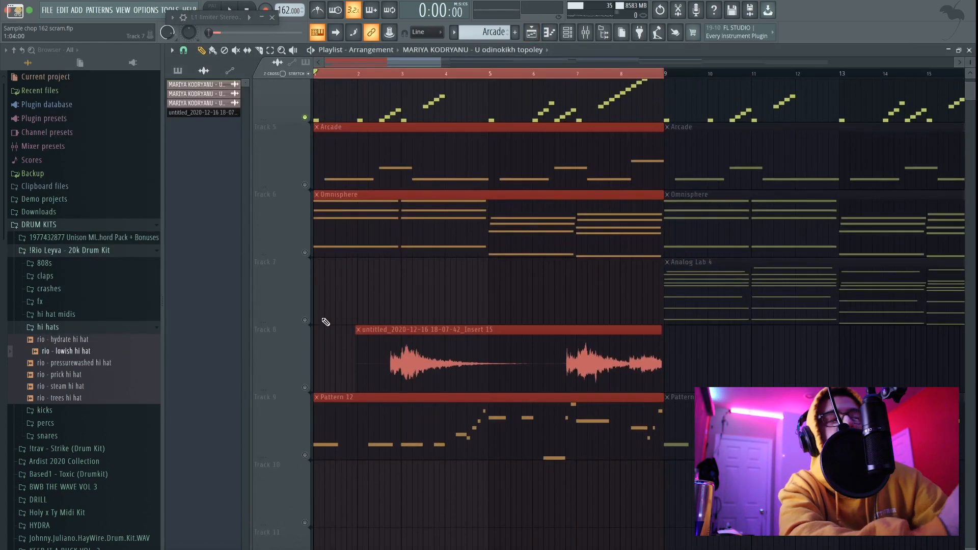
{"action": "double_click", "coordinate": [459, 224]}
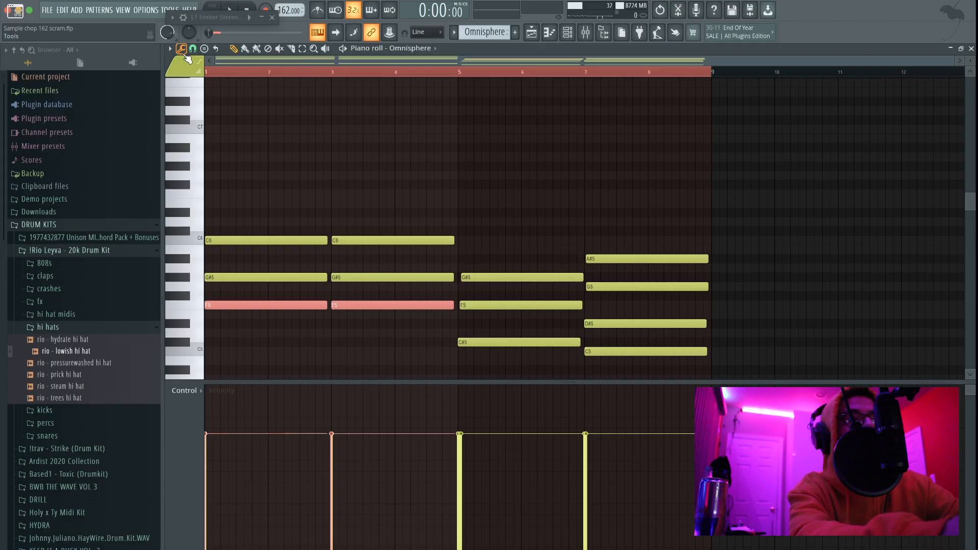
{"action": "key", "text": "ctrl+Up"}
{"action": "scroll", "coordinate": [490, 305], "scroll_direction": "down", "scroll_amount": 1}
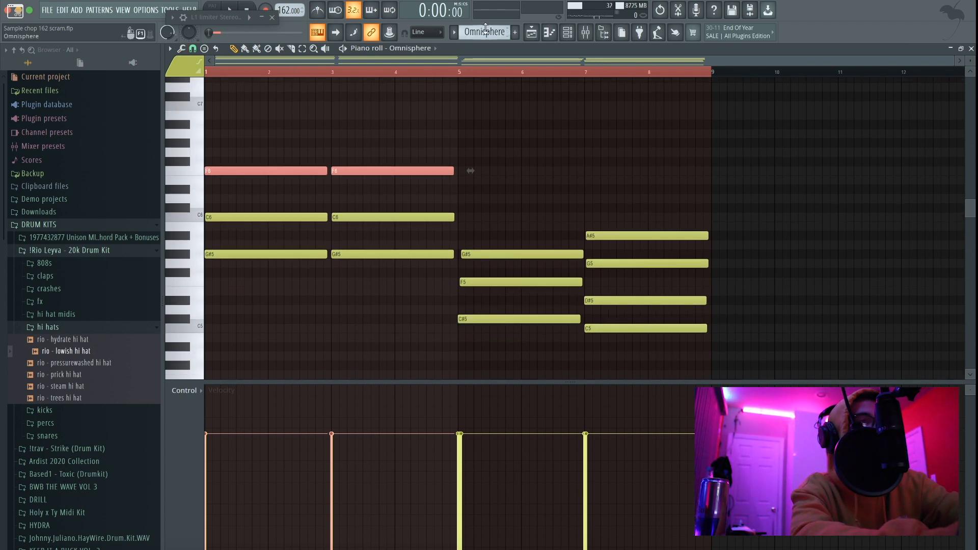
- Play the Omnisphere track on its own in the playlist, and enable Tracks 3 and 4 alongside it
{"action": "left_click", "coordinate": [531, 32]}
{"action": "key", "text": "space"}
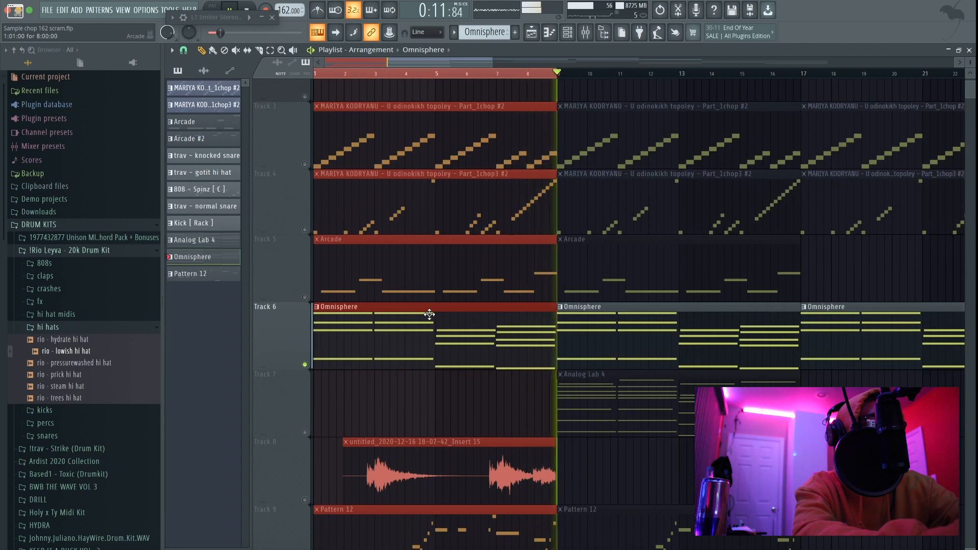
{"action": "left_click_drag", "start_coordinate": [305, 164], "coordinate": [305, 229]}
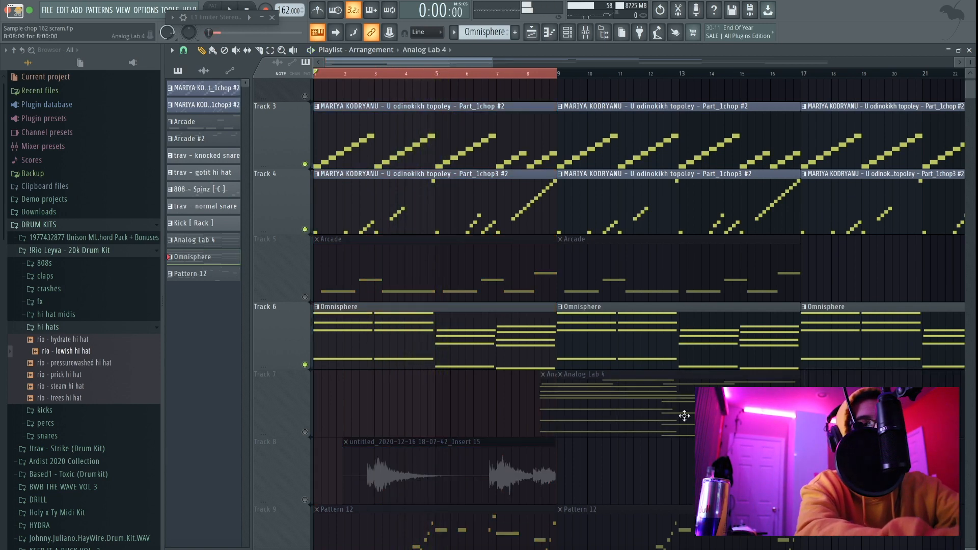
- Copy the Analog Lab 4 clip to bar 1 on Track 7, enable the track and open the pattern's notes
{"action": "left_click_drag", "start_coordinate": [684, 416], "coordinate": [305, 408]}
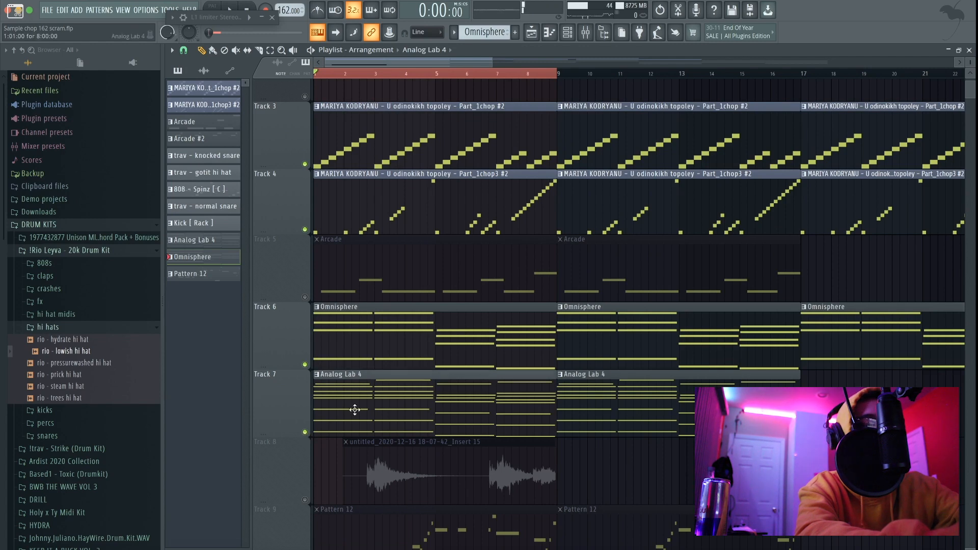
{"action": "double_click", "coordinate": [353, 407]}
{"action": "scroll", "coordinate": [346, 232], "scroll_direction": "down", "scroll_amount": 4}
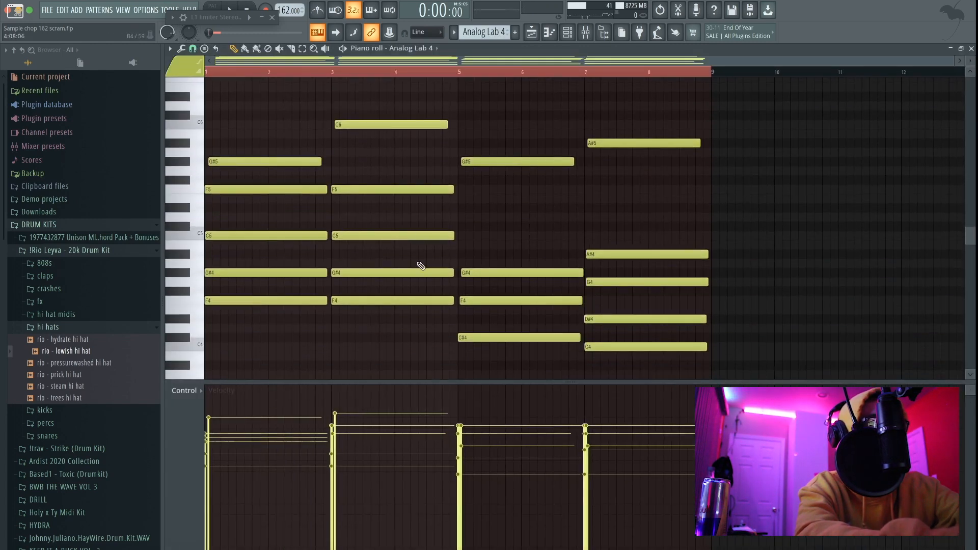
{"action": "scroll", "coordinate": [502, 218], "scroll_direction": "down", "scroll_amount": 2}
{"action": "scroll", "coordinate": [358, 214], "scroll_direction": "up", "scroll_amount": 4}
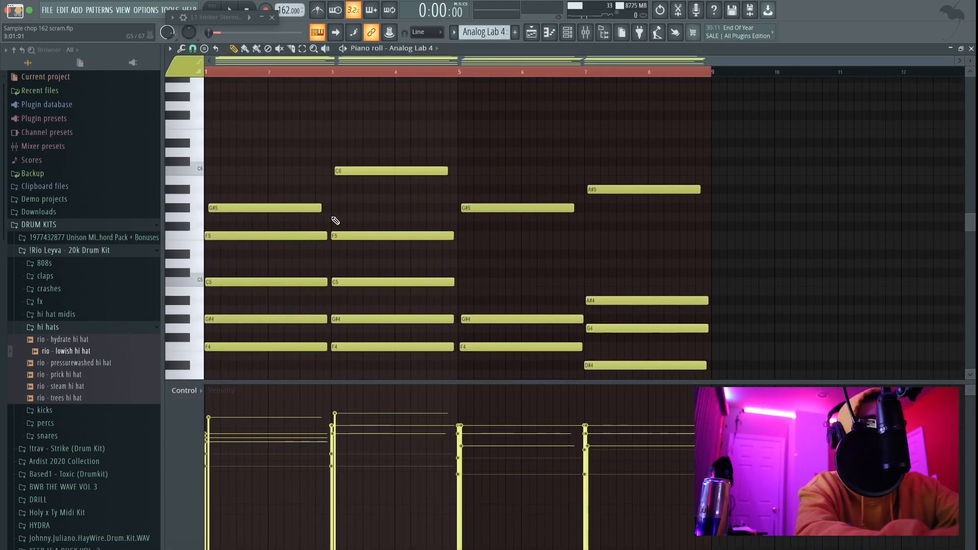
- Select the top melody notes G#5, C6, G#5 and A#5 in the Analog Lab 4 pattern, play it, and return to the playlist
{"action": "left_click_drag", "start_coordinate": [699, 207], "coordinate": [250, 86]}
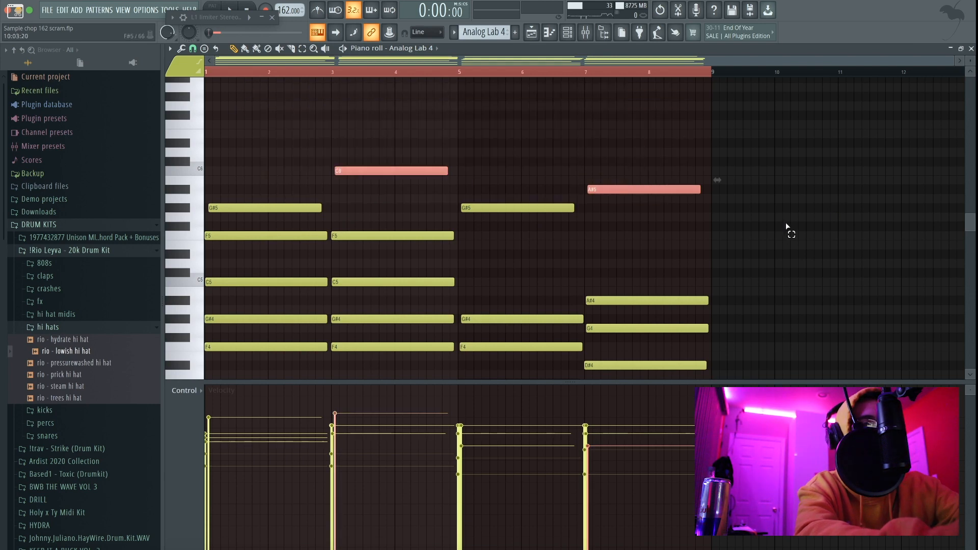
{"action": "left_click_drag", "start_coordinate": [787, 228], "coordinate": [229, 100]}
{"action": "key", "text": "space"}
{"action": "scroll", "coordinate": [563, 200], "scroll_direction": "down", "scroll_amount": 6}
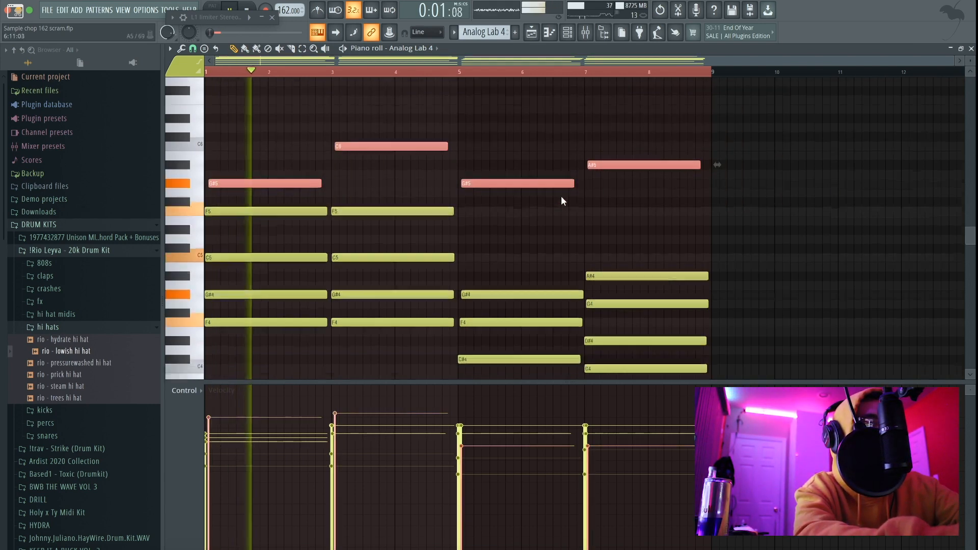
{"action": "scroll", "coordinate": [561, 196], "scroll_direction": "up", "scroll_amount": 5}
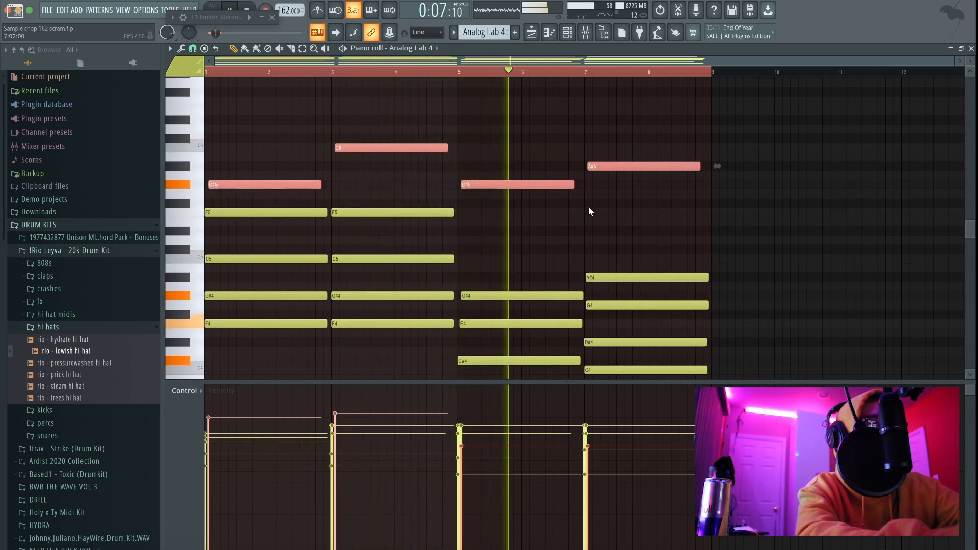
{"action": "scroll", "coordinate": [628, 196], "scroll_direction": "down", "scroll_amount": 1}
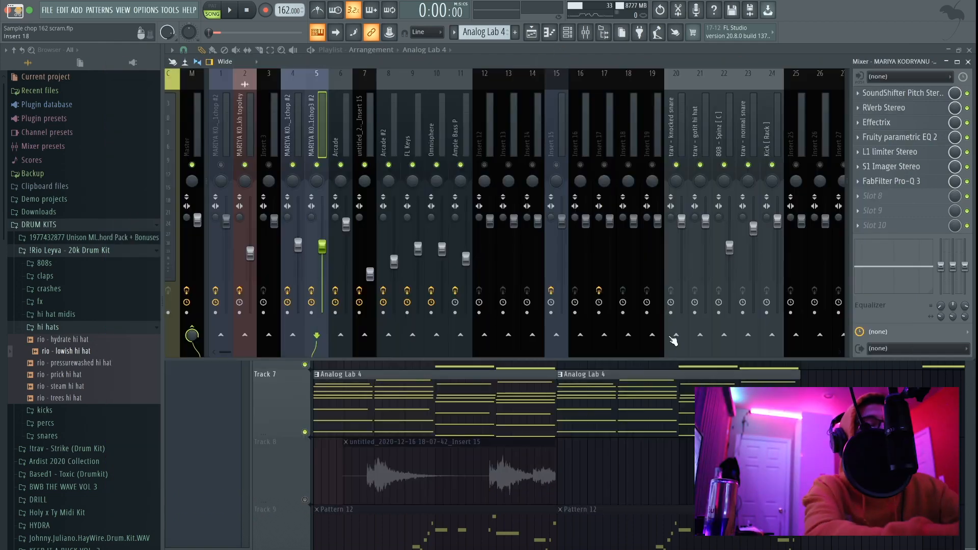
{"action": "left_click", "coordinate": [968, 62]}
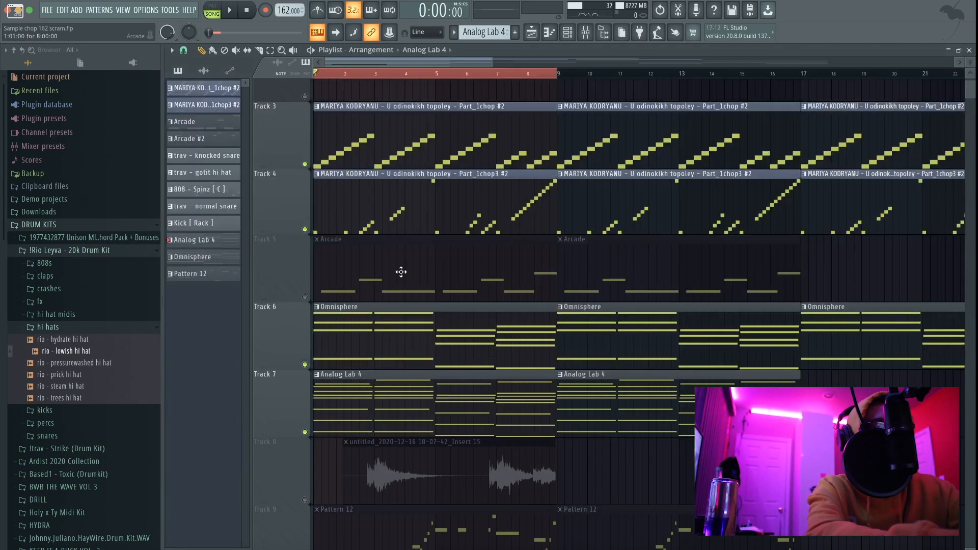
- Play the Arcade clips on Track 5 on their own, and enable Tracks 3 and 4 to play alongside them
{"action": "right_click", "coordinate": [305, 297]}
{"action": "key", "text": "space"}
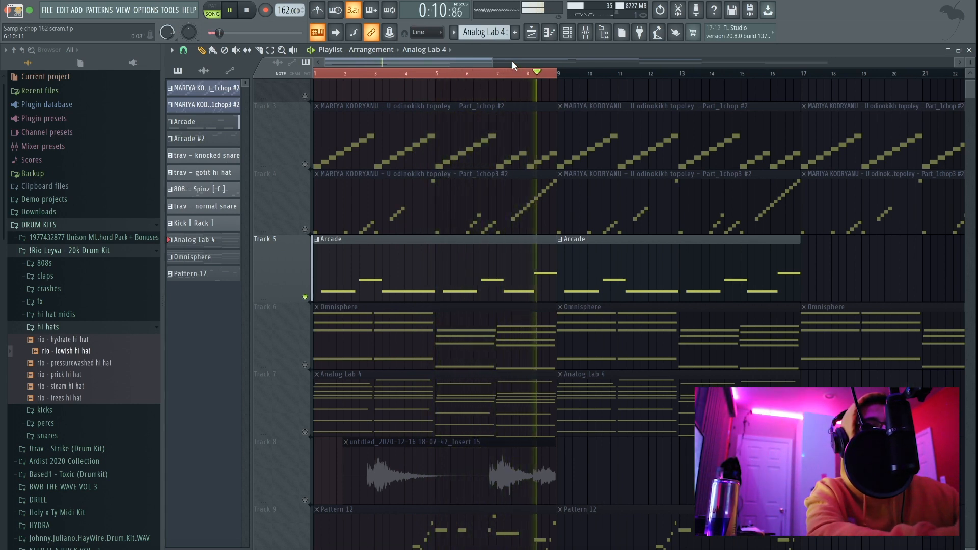
{"action": "key", "text": "space"}
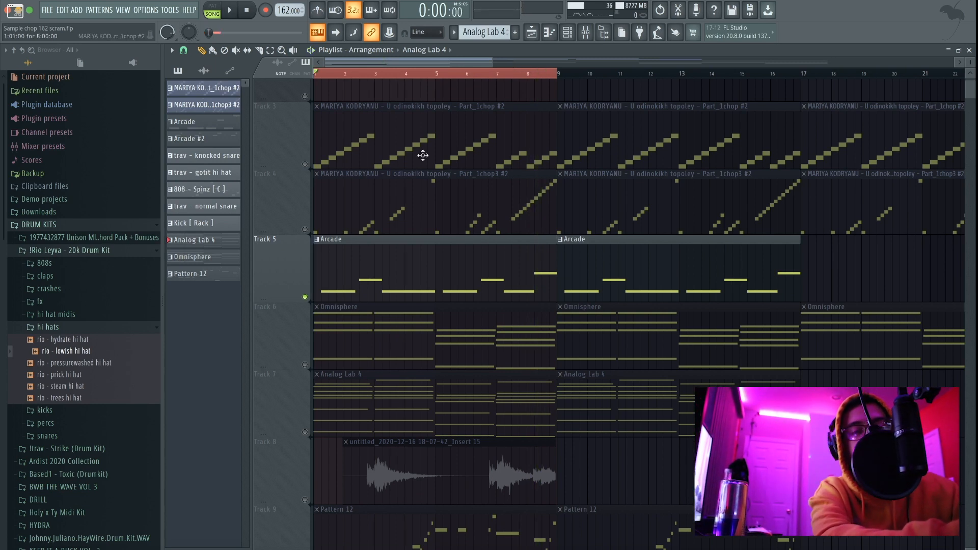
{"action": "left_click", "coordinate": [304, 164]}
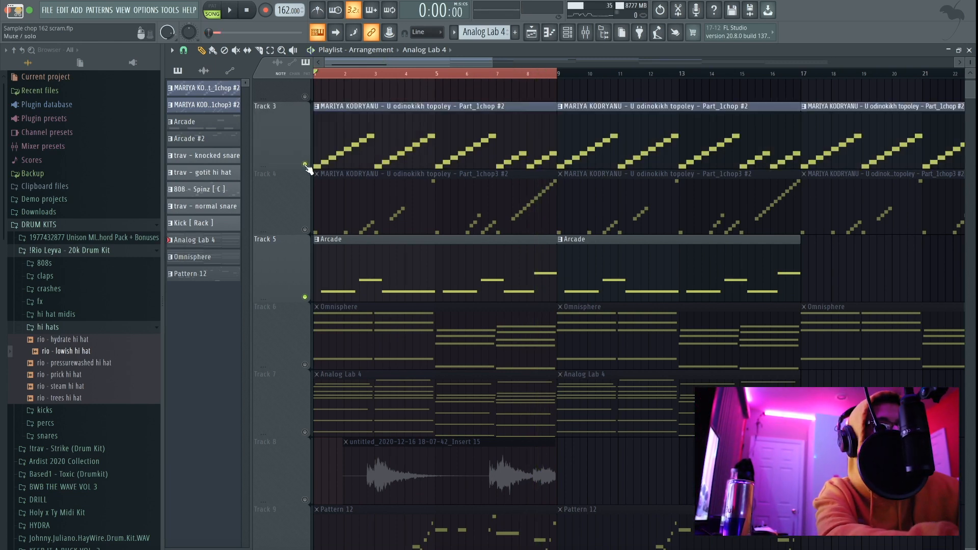
{"action": "left_click", "coordinate": [305, 231]}
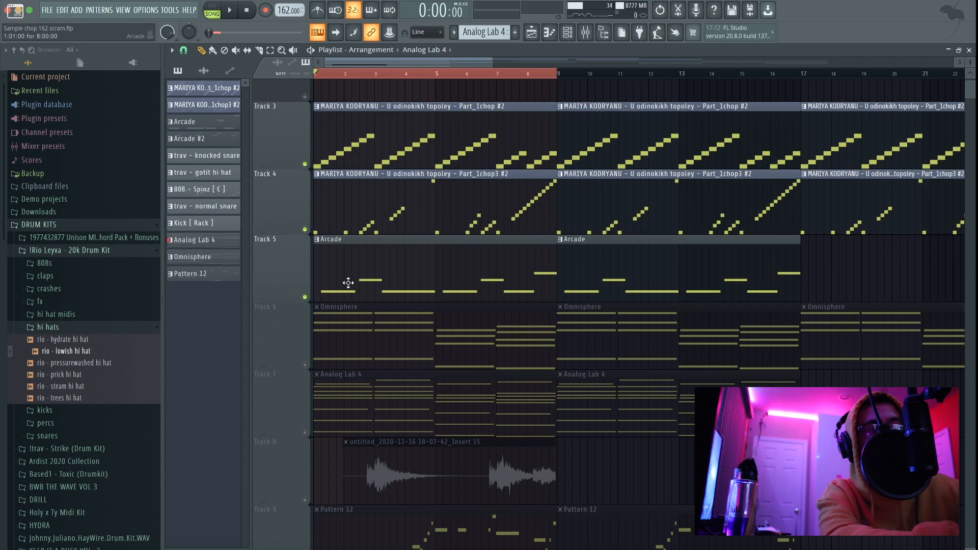
{"action": "key", "text": "space"}
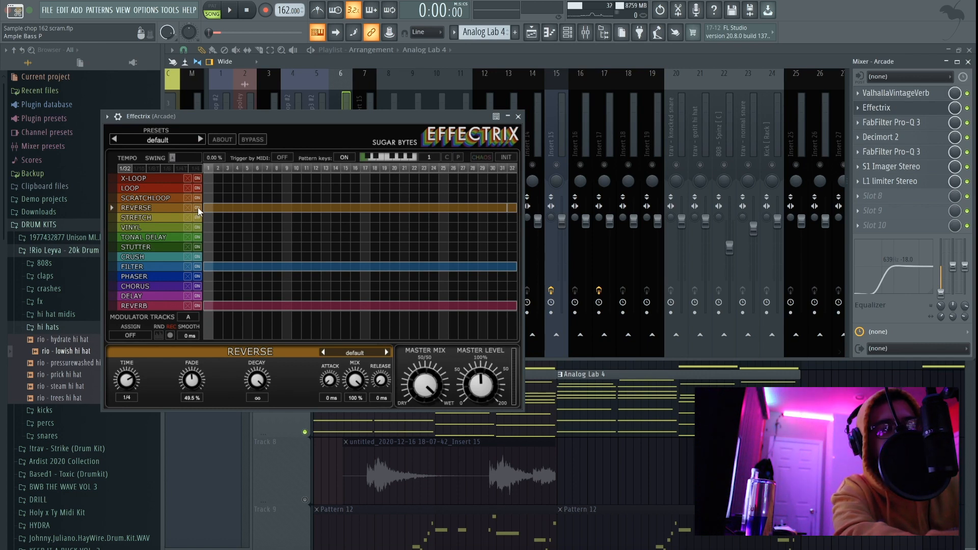
- Play the Arcade part through Effectrix to compare the sound with the Reverse effect active and bypassed
{"action": "key", "text": "space"}
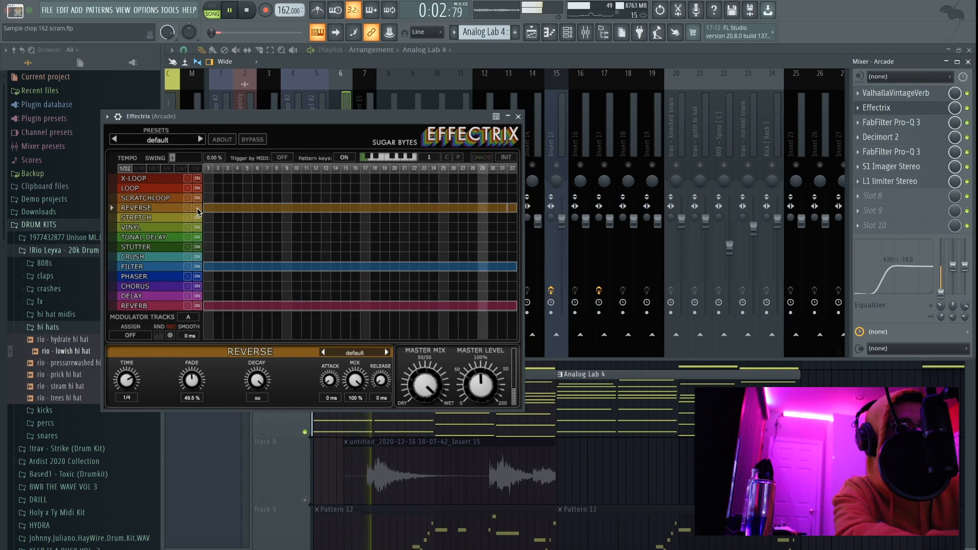
{"action": "key", "text": "space"}
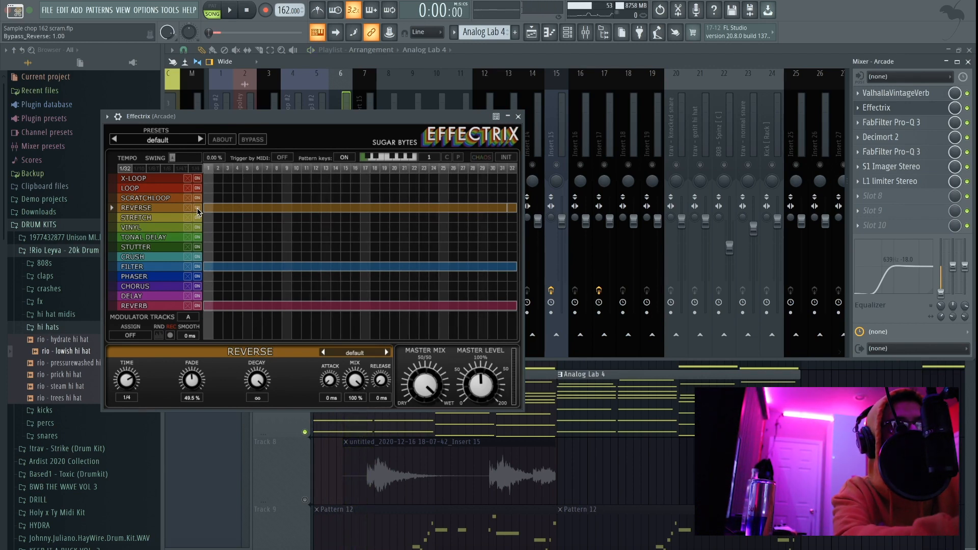
{"action": "key", "text": "space"}
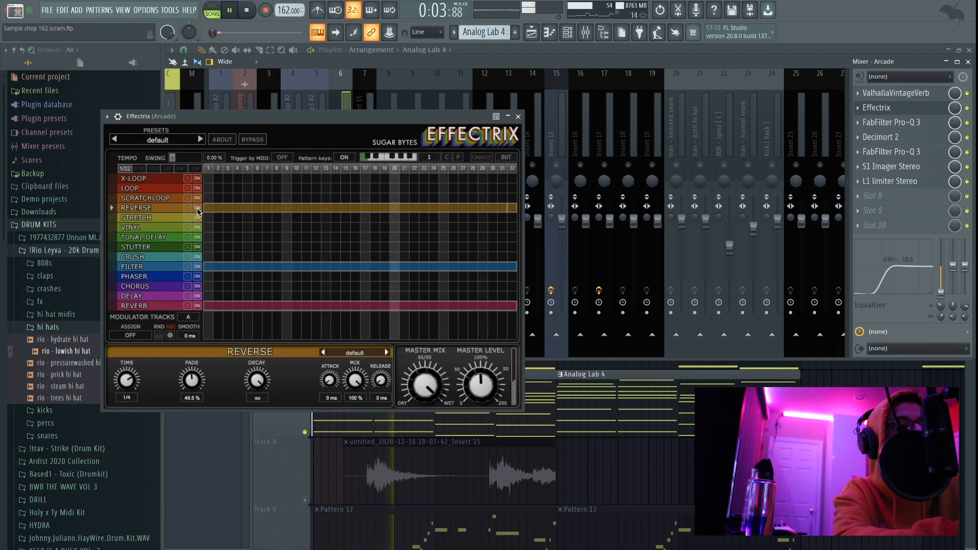
{"action": "key", "text": "space"}
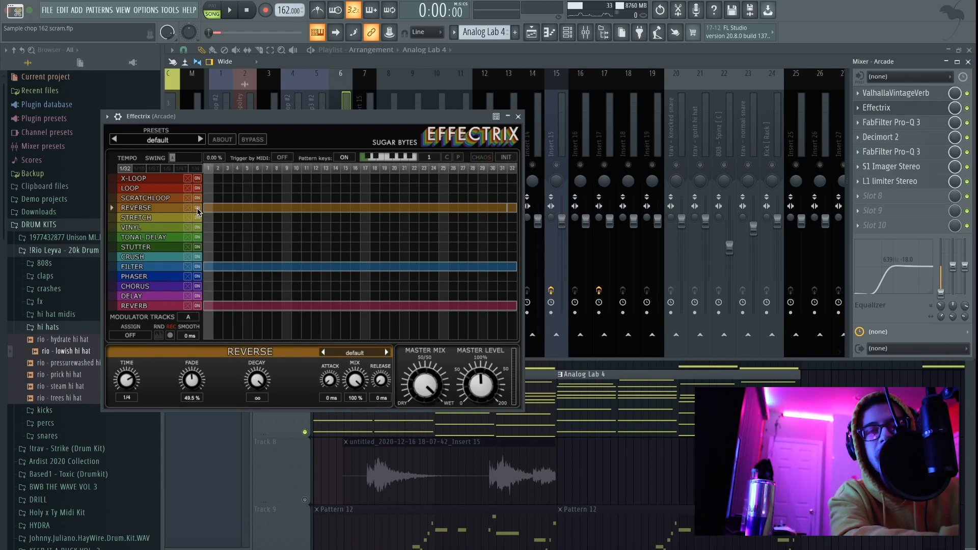
- Set the Effectrix Filter's cutoff to 1.24 kHz on the Arcade channel during playback, and close the plugin
{"action": "key", "text": "space"}
{"action": "left_click", "coordinate": [141, 268]}
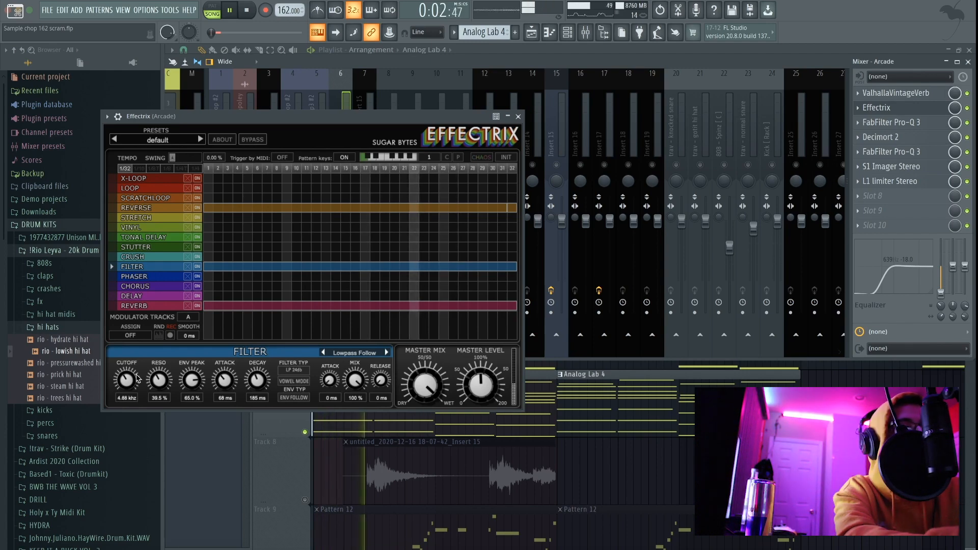
{"action": "key", "text": "space"}
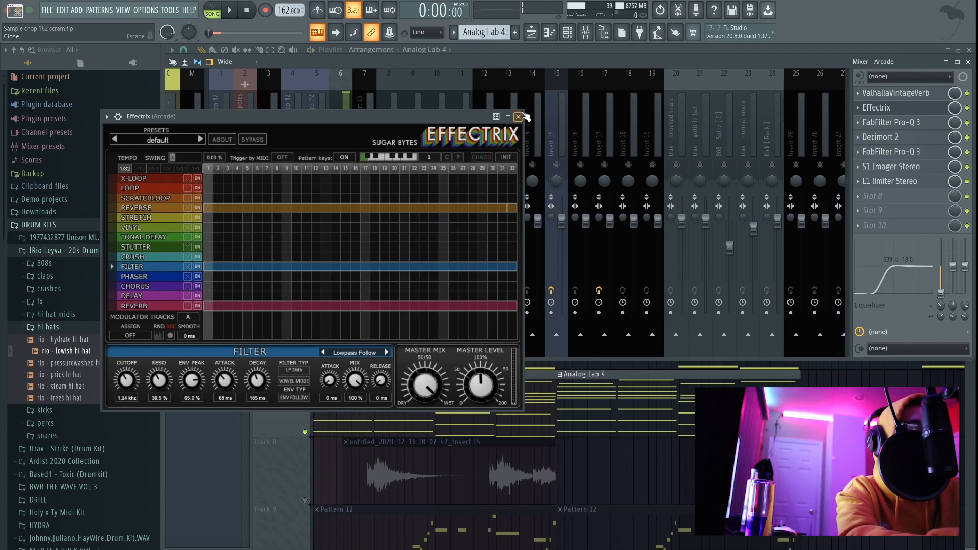
{"action": "left_click", "coordinate": [519, 116]}
- Set the Decimort 2 resampler frequency on the Arcade channel to about 15.4 kHz during playback, and close the plugin
{"action": "left_click", "coordinate": [891, 122]}
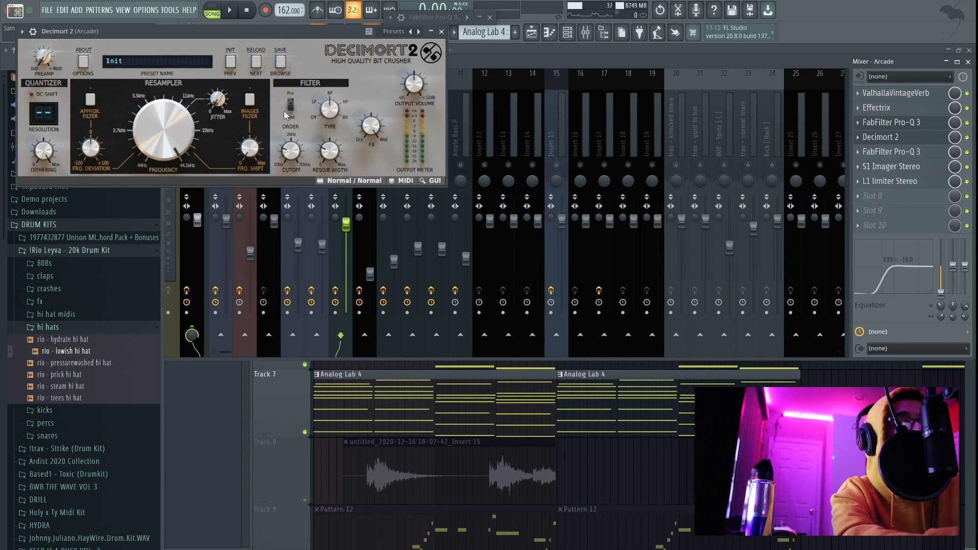
{"action": "key", "text": "space"}
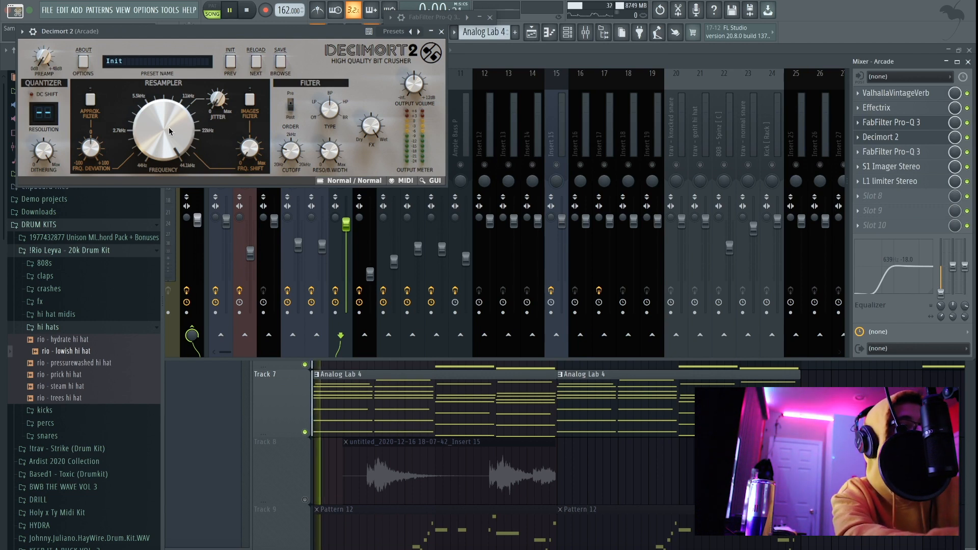
{"action": "left_click_drag", "start_coordinate": [169, 127], "coordinate": [171, 171]}
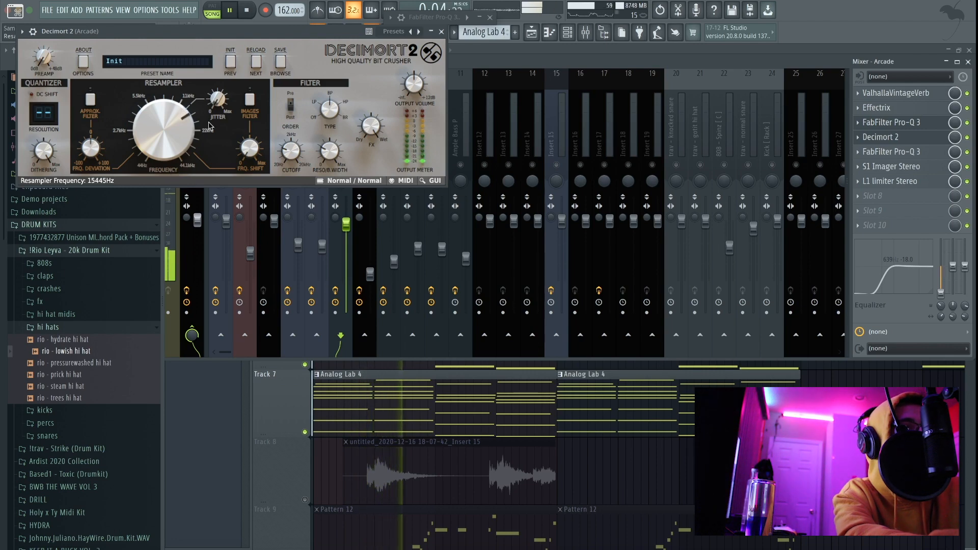
{"action": "left_click", "coordinate": [441, 31]}
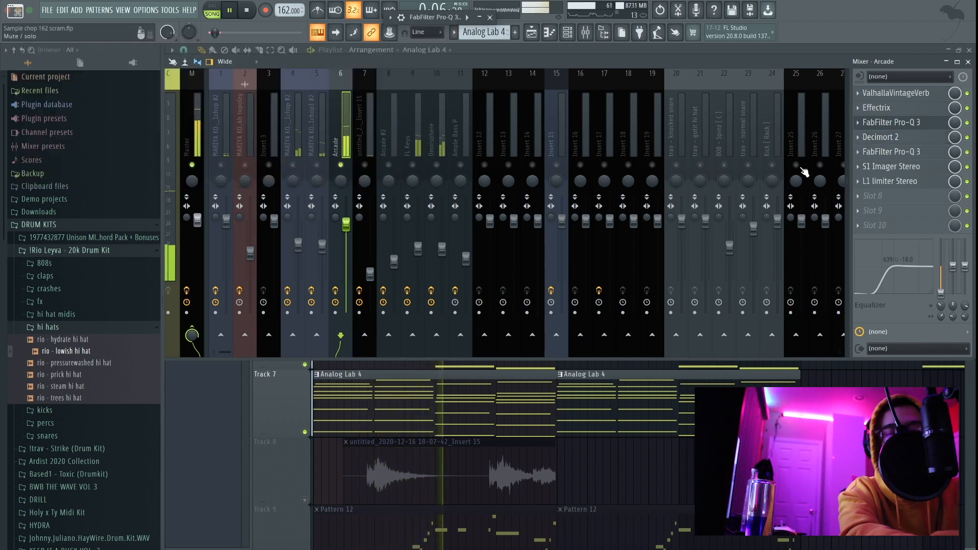
{"action": "key", "text": "space"}
- Solo the 544.63 Hz and 979.92 Hz cuts one at a time in the Arcade channel's second FabFilter Pro-Q 3 during playback
{"action": "left_click", "coordinate": [893, 152]}
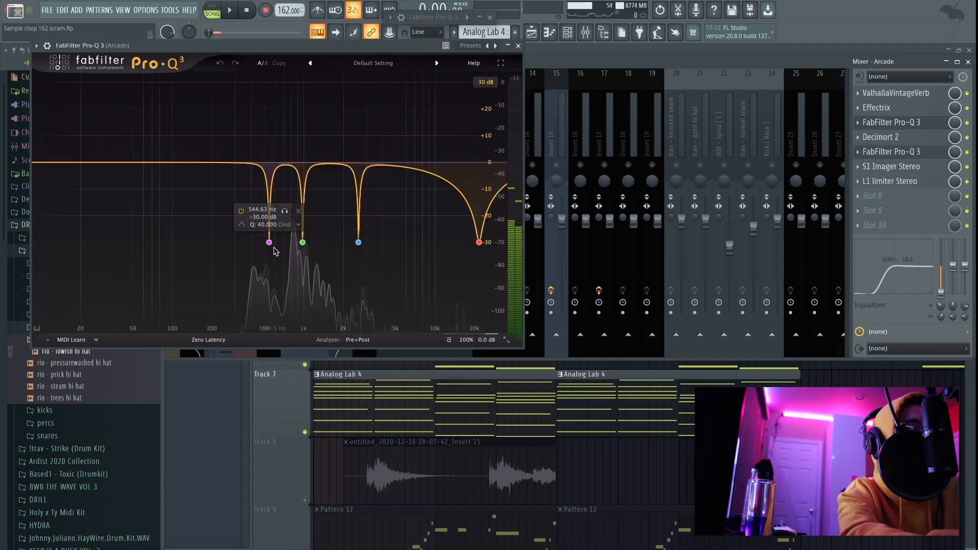
{"action": "key", "text": "space"}
{"action": "left_click", "coordinate": [287, 213]}
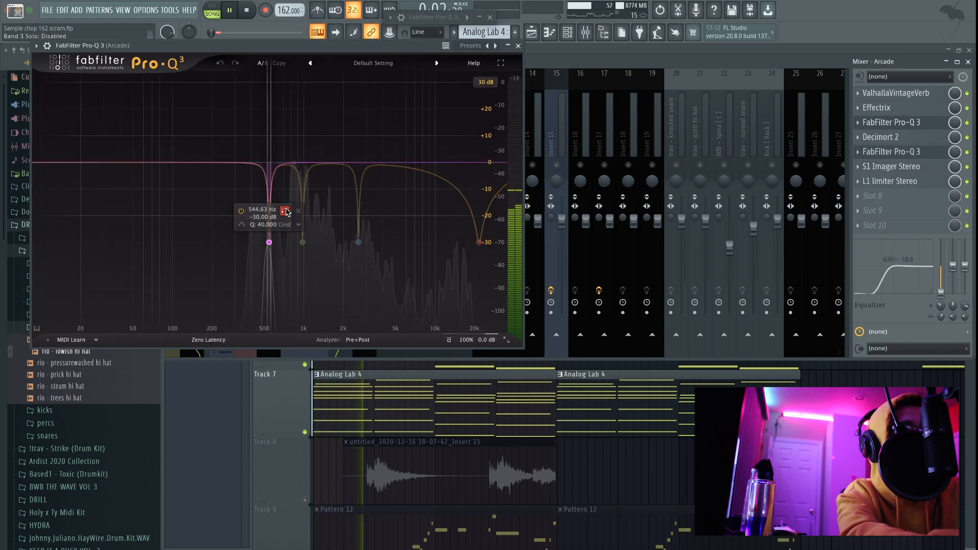
{"action": "left_click", "coordinate": [285, 211]}
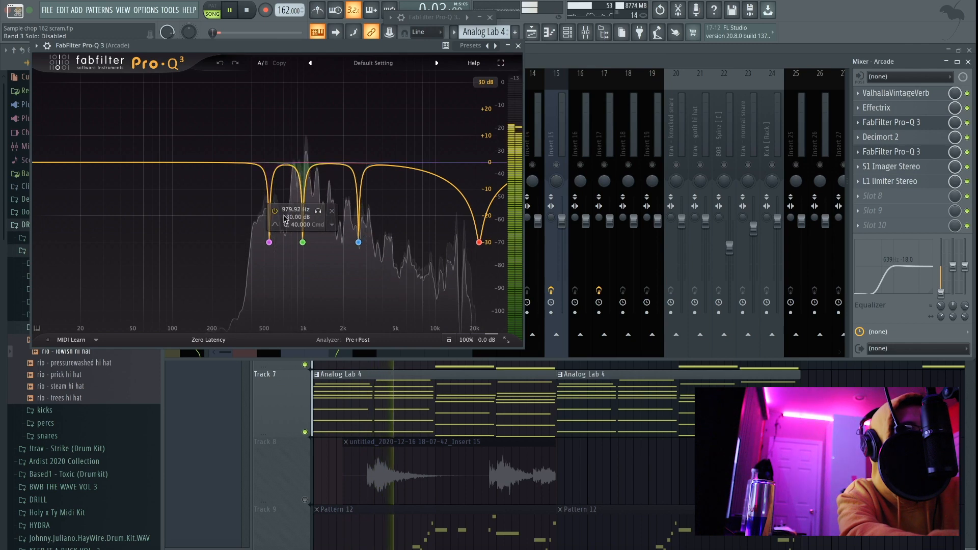
{"action": "left_click", "coordinate": [318, 211]}
{"action": "left_click", "coordinate": [320, 211]}
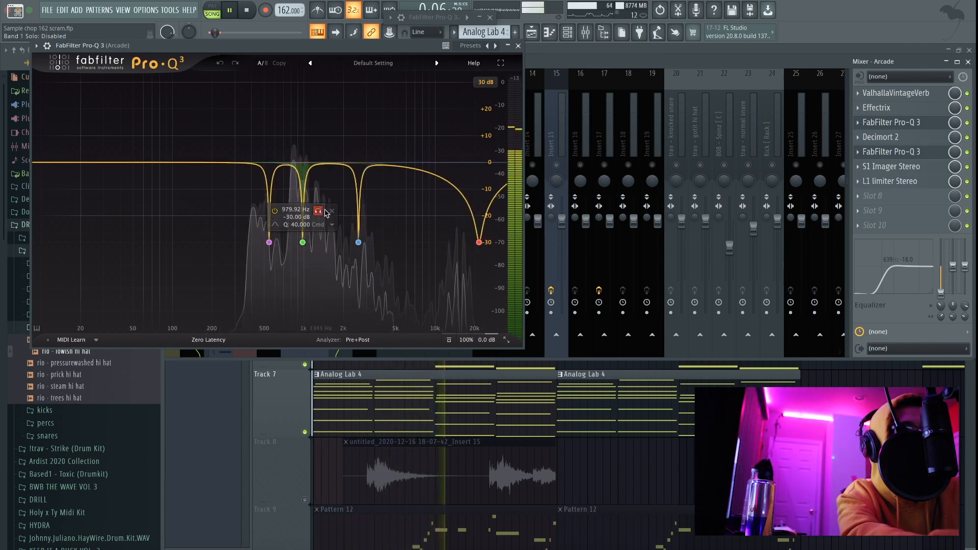
{"action": "left_click", "coordinate": [518, 46]}
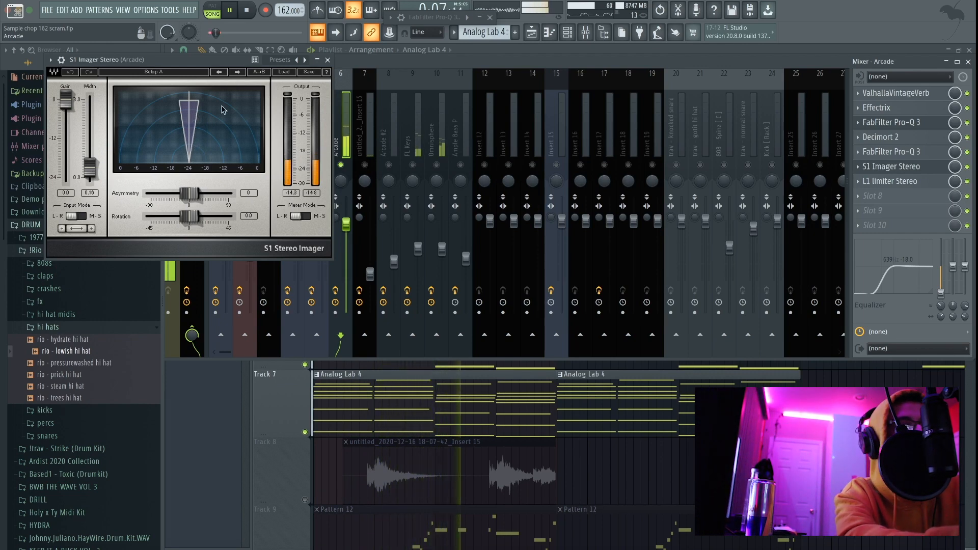
- Play the Pattern 12 bass on Track 9 with its Ample Bass P mixer channel selected
{"action": "left_click", "coordinate": [550, 37]}
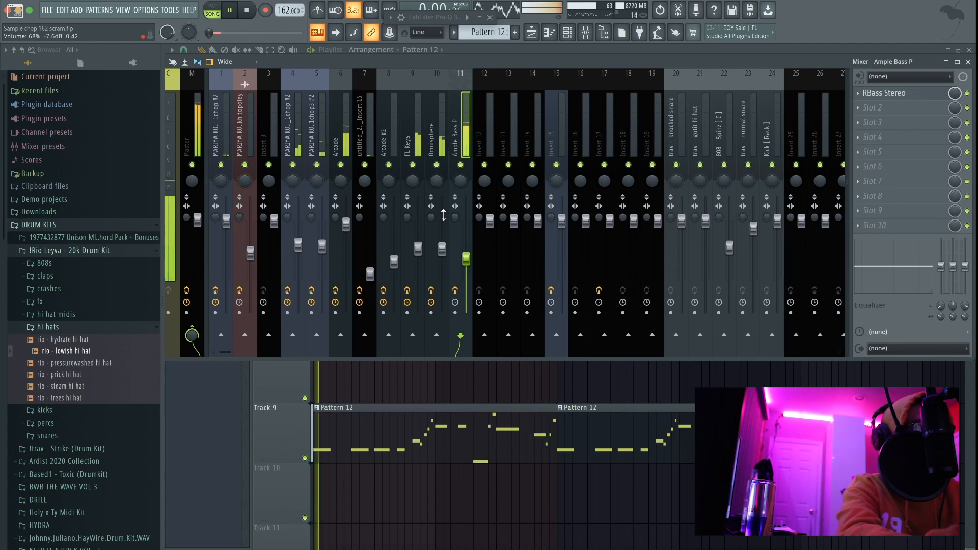
{"action": "key", "text": "space"}
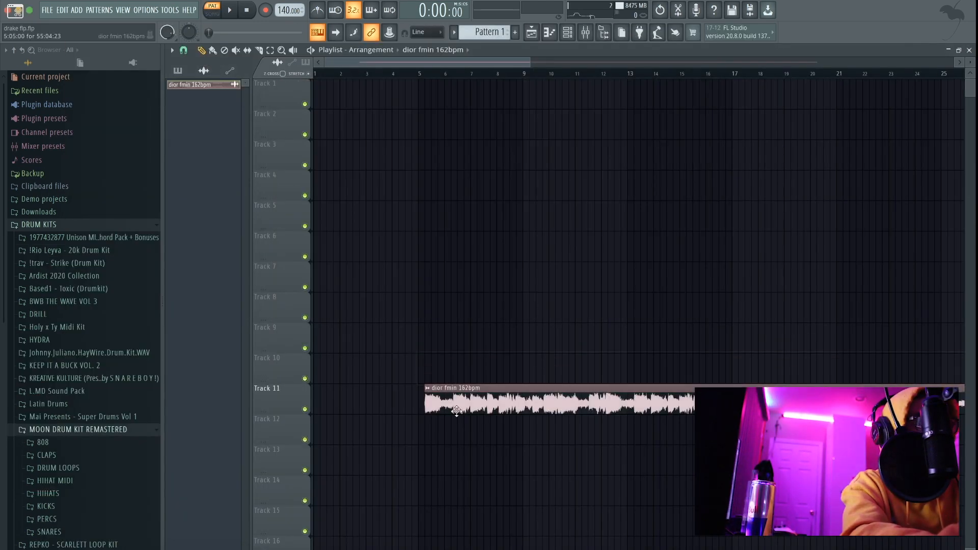
- Move the dior fmin 162bpm audio clip to bar 1 of Track 1 and play it in song mode
{"action": "left_click_drag", "start_coordinate": [440, 403], "coordinate": [331, 99]}
{"action": "scroll", "coordinate": [332, 99], "scroll_direction": "up", "scroll_amount": 3}
{"action": "left_click", "coordinate": [212, 11]}
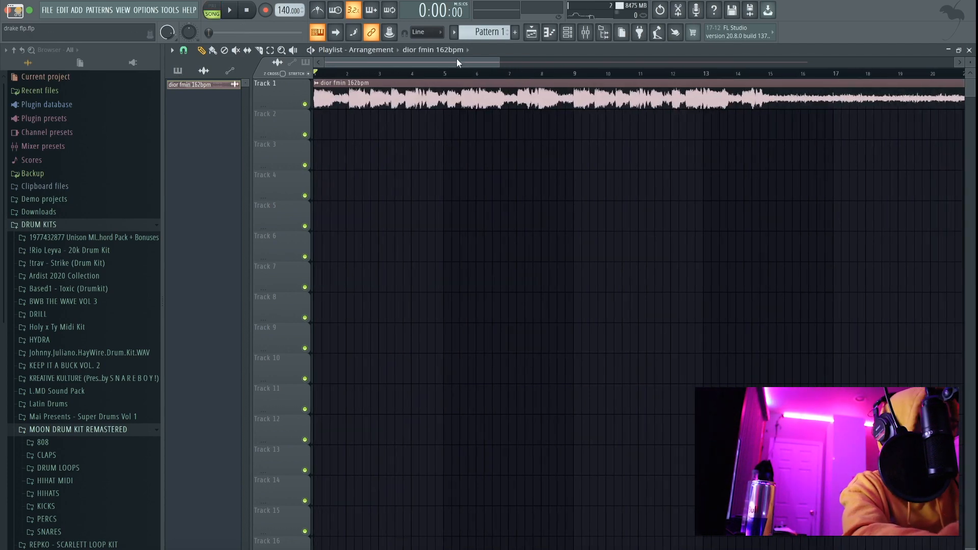
{"action": "key", "text": "space"}
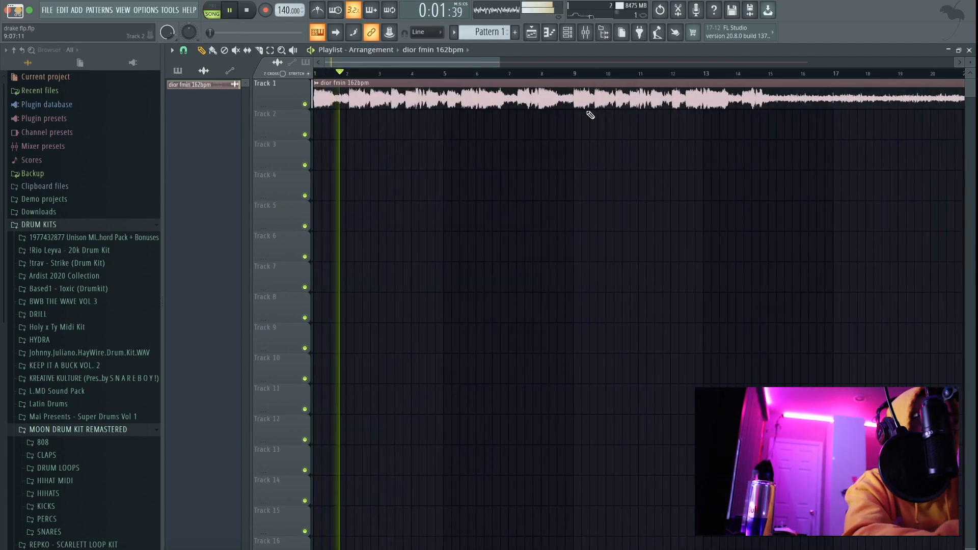
- Set the project tempo to 162 BPM while the sample plays
{"action": "scroll", "coordinate": [576, 124], "scroll_direction": "down", "scroll_amount": 2}
{"action": "scroll", "coordinate": [422, 108], "scroll_direction": "up", "scroll_amount": 1}
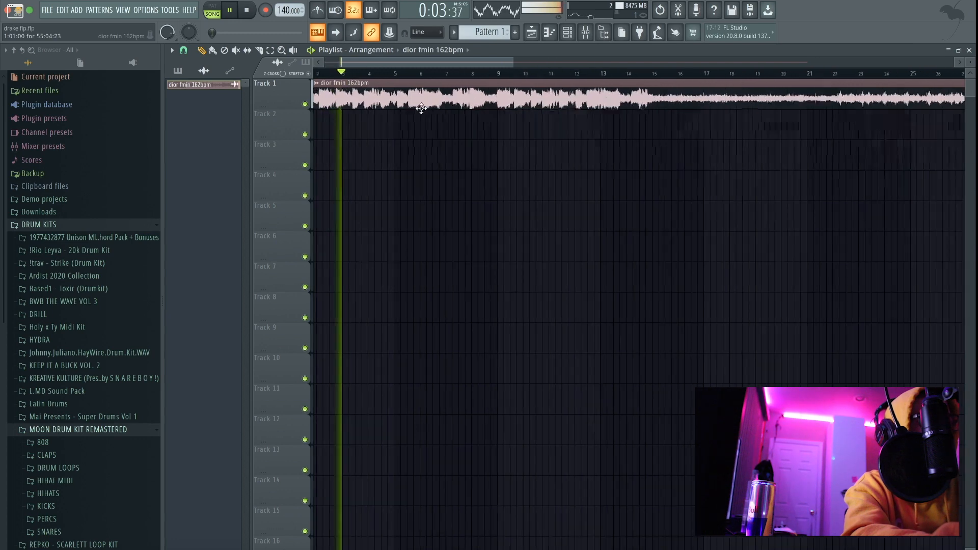
{"action": "scroll", "coordinate": [421, 108], "scroll_direction": "down", "scroll_amount": 2}
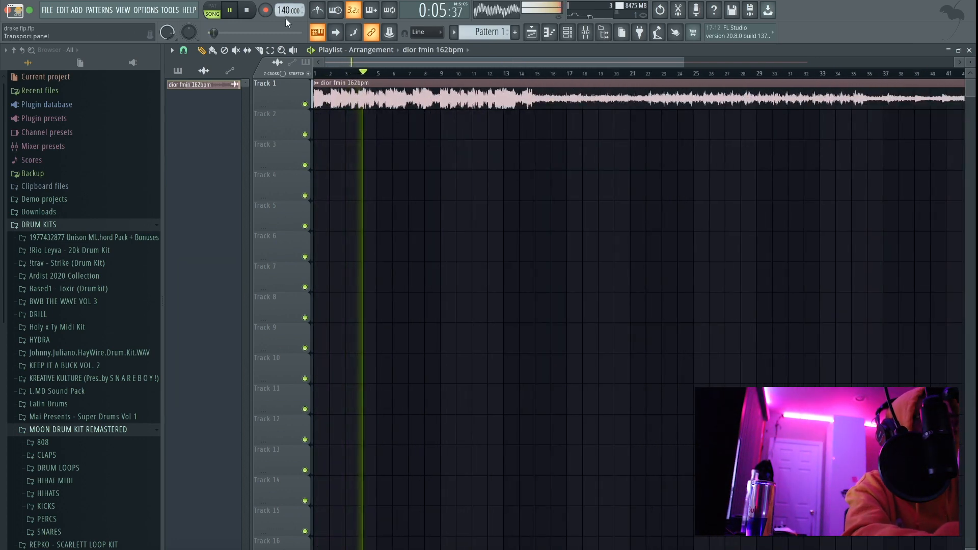
{"action": "mouse_move", "coordinate": [286, 11]}
{"action": "left_mouse_down"}
{"action": "mouse_move", "coordinate": [286, 1]}
{"action": "mouse_move", "coordinate": [285, 12]}
{"action": "left_mouse_up"}
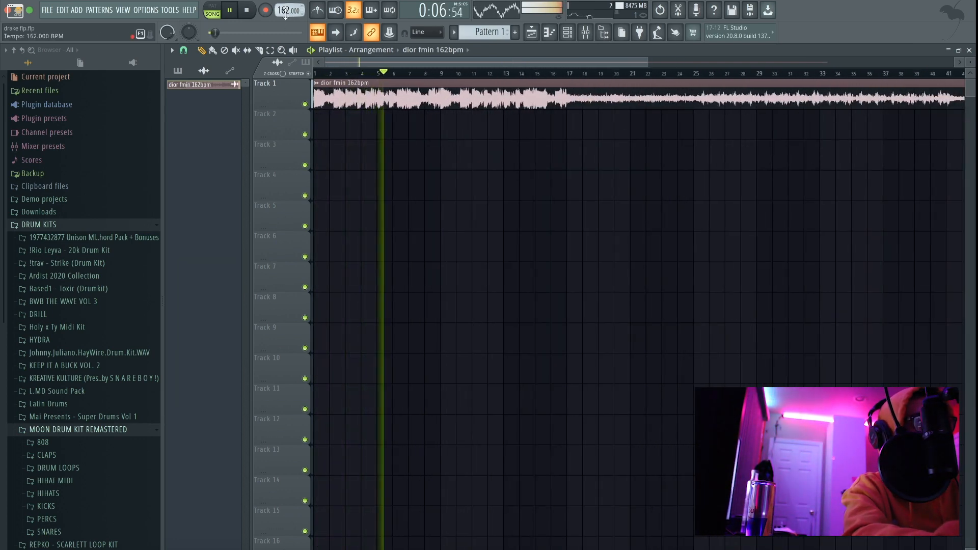
- Slice the dior fmin 162bpm clip at bars 17, 25 and 33, and select bars 17 to 33 as the playback range
{"action": "key", "text": "space"}
{"action": "key", "text": "space"}
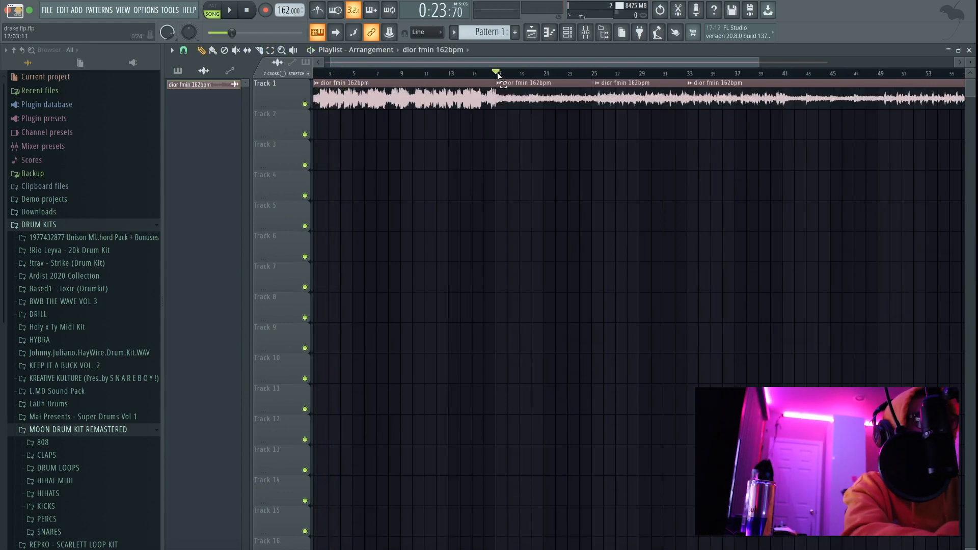
{"action": "left_click_drag", "start_coordinate": [498, 76], "coordinate": [689, 85]}
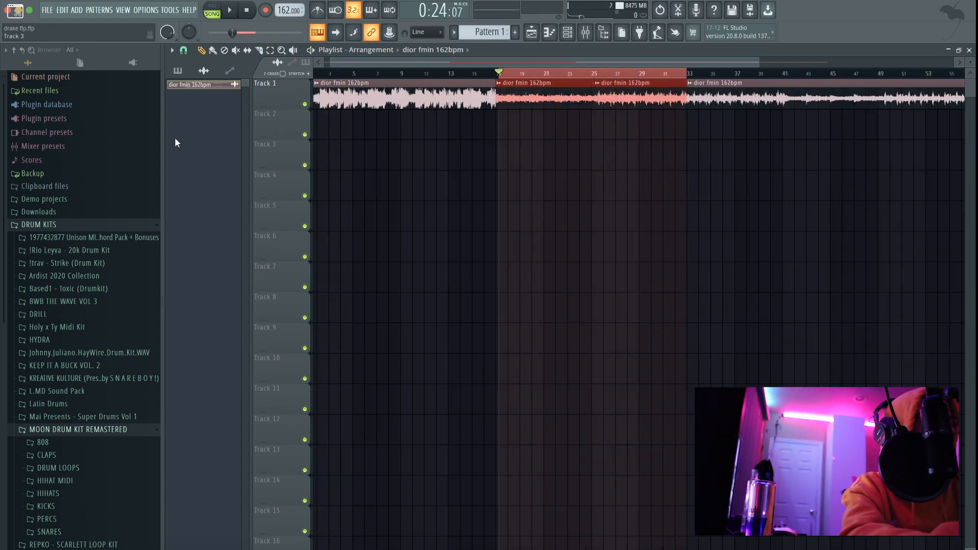
- Load tyquil clap - gucci from the MOON DRUM KIT REMASTERED claps into the channel rack and place a hit on step 9
{"action": "left_click", "coordinate": [567, 32]}
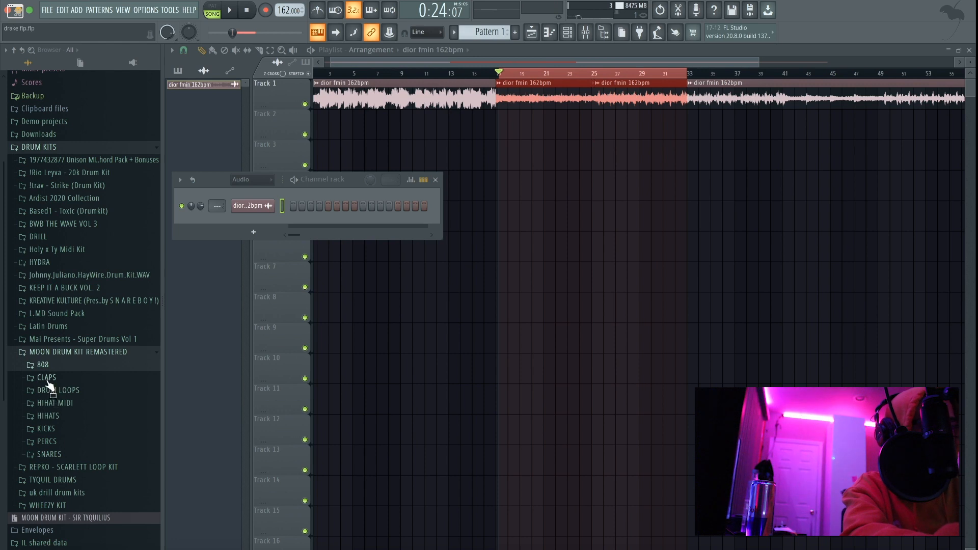
{"action": "left_click", "coordinate": [47, 378]}
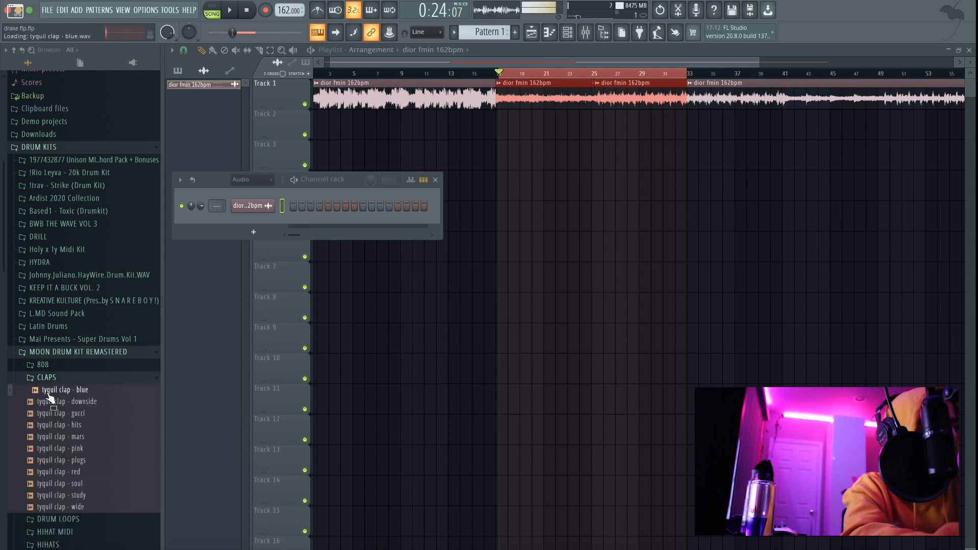
{"action": "left_click_drag", "start_coordinate": [50, 397], "coordinate": [249, 219]}
{"action": "left_click", "coordinate": [362, 222]}
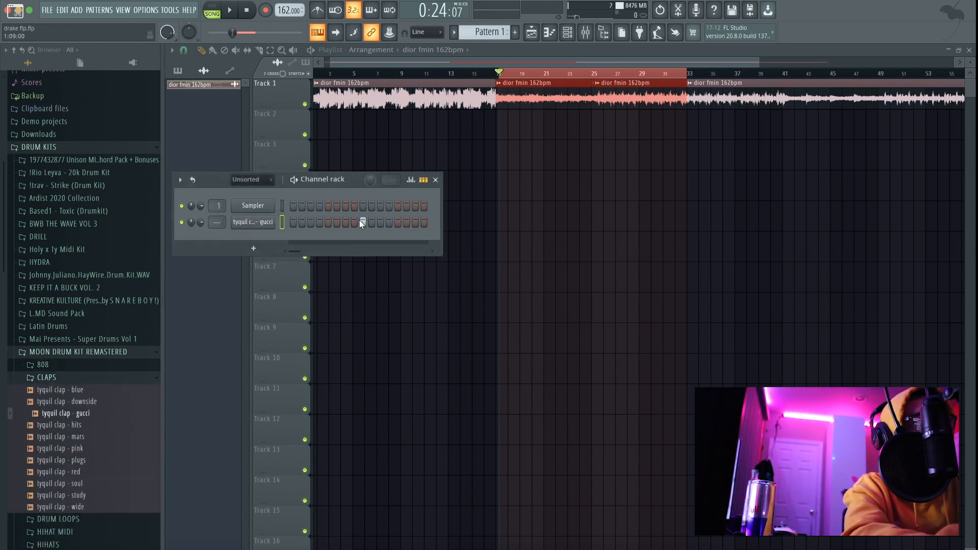
- Place Pattern 1 on Track 3 at bar 17 and extend it to bar 25
{"action": "left_click", "coordinate": [179, 144]}
{"action": "scroll", "coordinate": [496, 160], "scroll_direction": "up", "scroll_amount": 4}
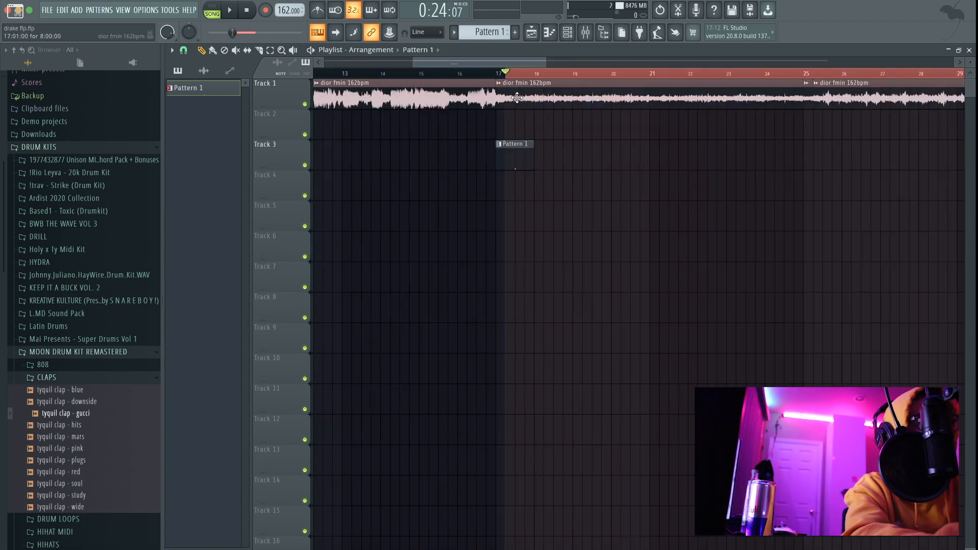
{"action": "left_click", "coordinate": [563, 174]}
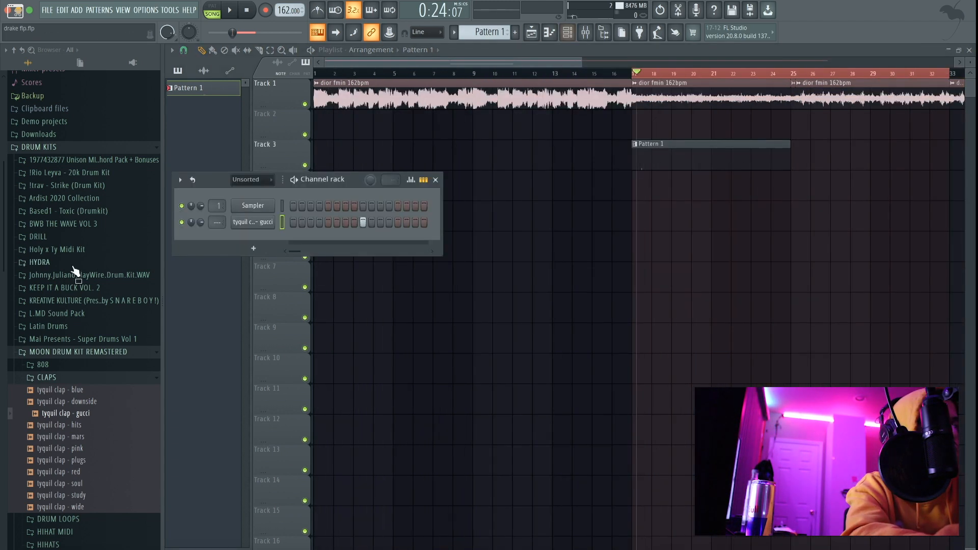
- Replace the clap with !clap midi from the !Rio Leyva - 20k Drum Kit claps, with C5 hits on step 9 of all eight bars
{"action": "left_click", "coordinate": [56, 173]}
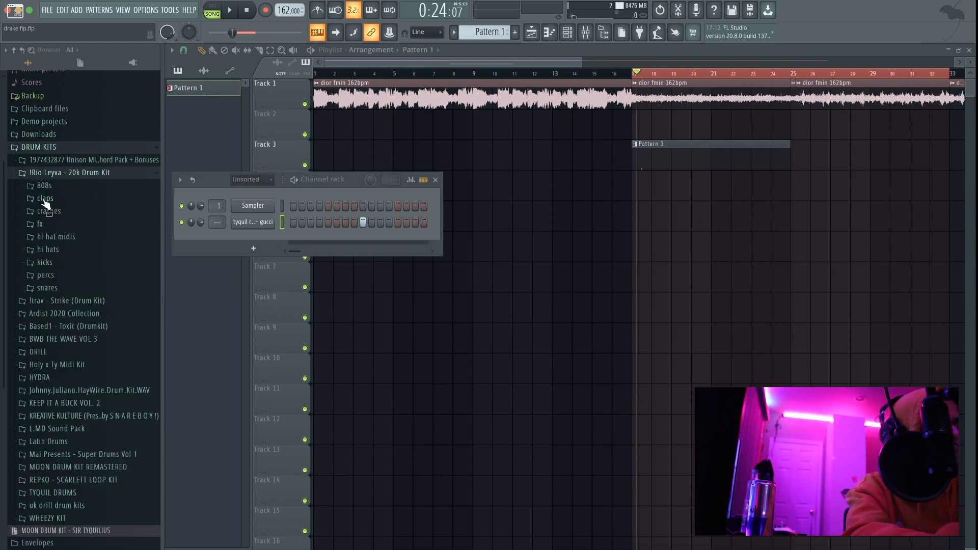
{"action": "left_click", "coordinate": [46, 198]}
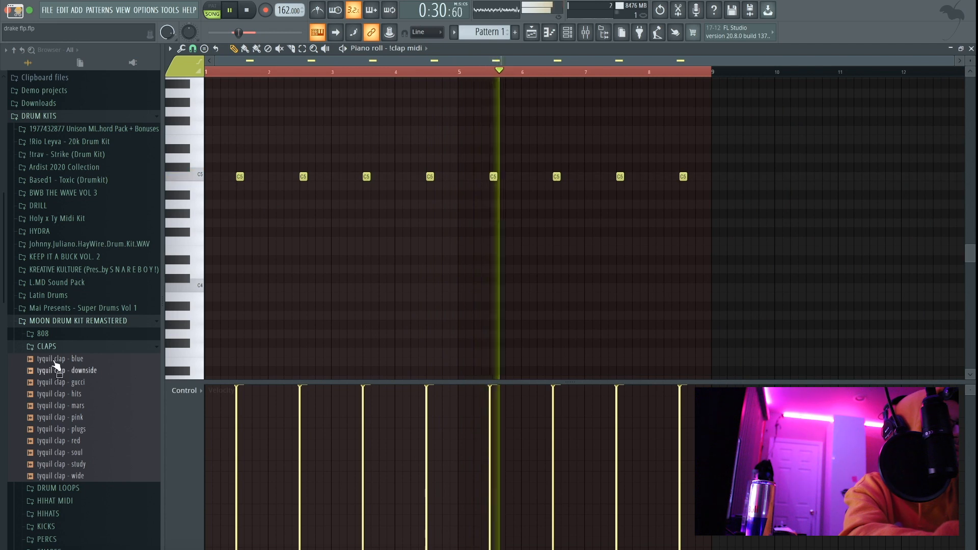
- Audition the hi-hat samples in the MOON DRUM KIT REMASTERED kit over the playing beat
{"action": "left_click", "coordinate": [47, 345]}
{"action": "left_click", "coordinate": [48, 385]}
{"action": "left_click", "coordinate": [51, 421]}
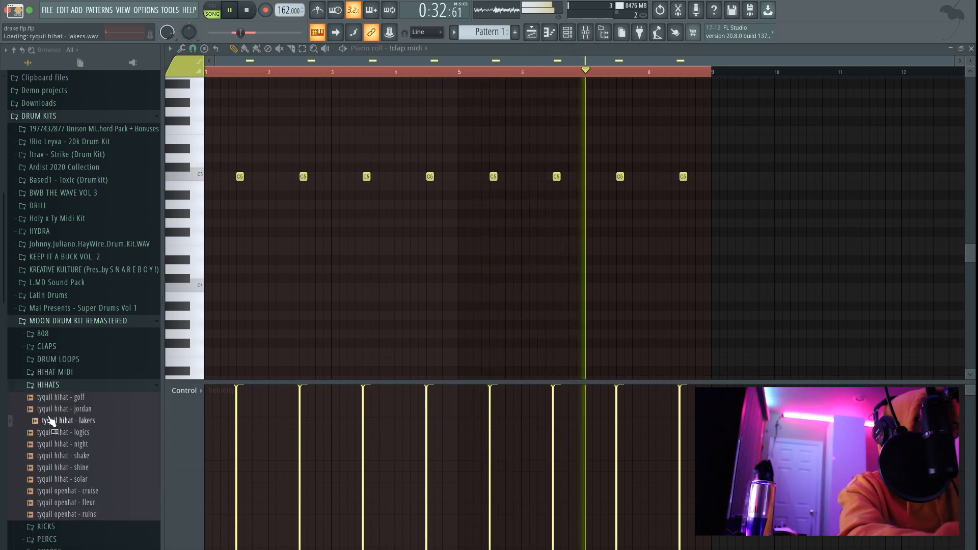
{"action": "left_click", "coordinate": [60, 409]}
{"action": "left_click", "coordinate": [60, 399]}
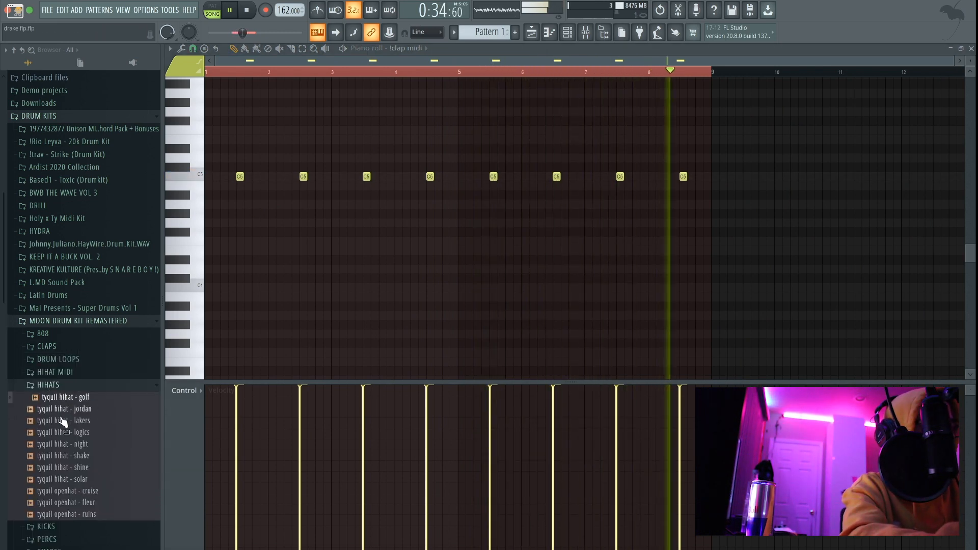
{"action": "left_click", "coordinate": [61, 433]}
{"action": "left_click", "coordinate": [61, 455]}
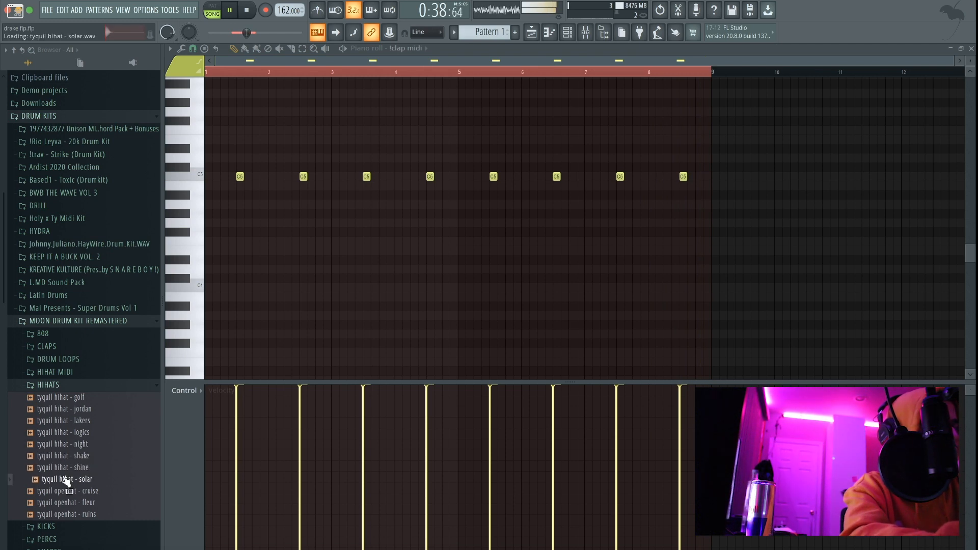
- Load tyquil hihat - solar into the channel rack and put hits on every second step
{"action": "left_click", "coordinate": [585, 32]}
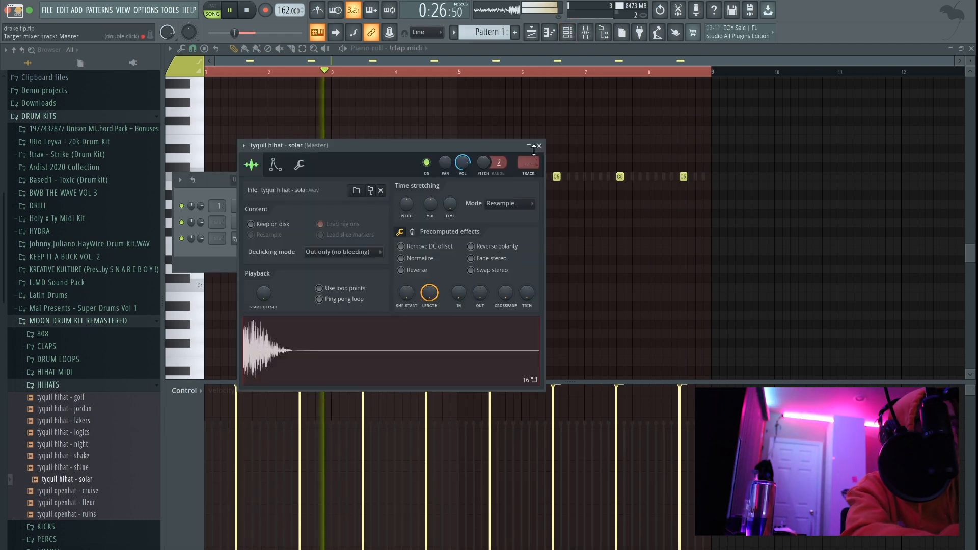
{"action": "left_click", "coordinate": [526, 159]}
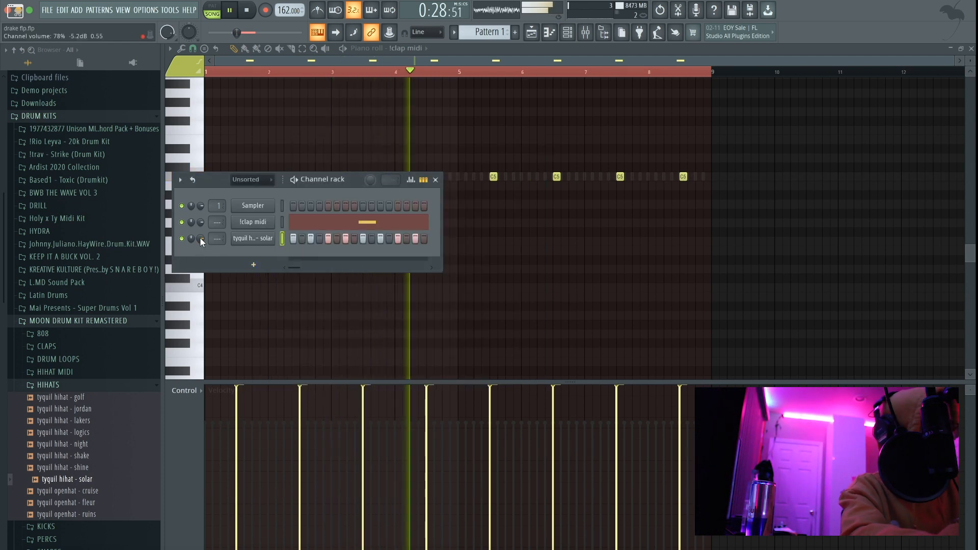
{"action": "left_click", "coordinate": [436, 180]}
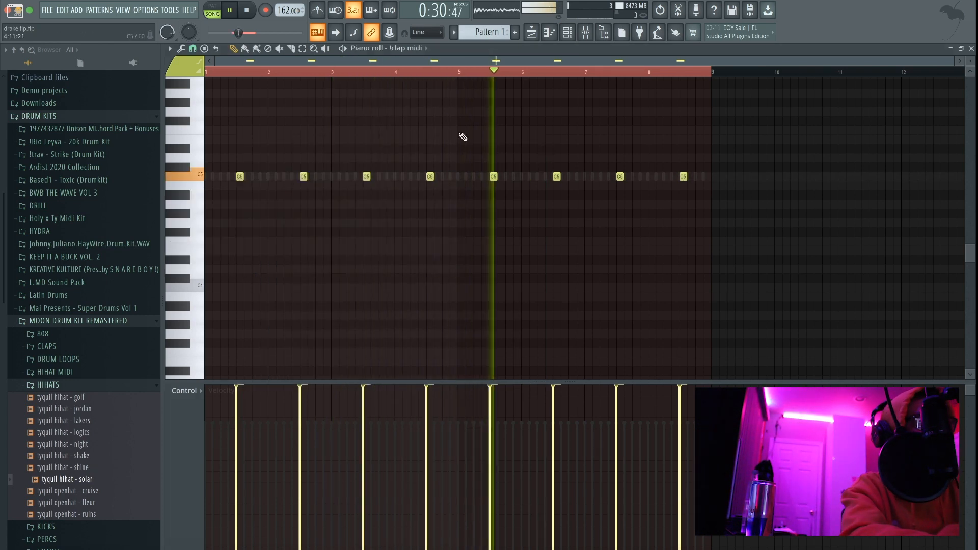
- Copy the Pattern 1 clip on Track 3 to bar 25
{"action": "left_click", "coordinate": [532, 32]}
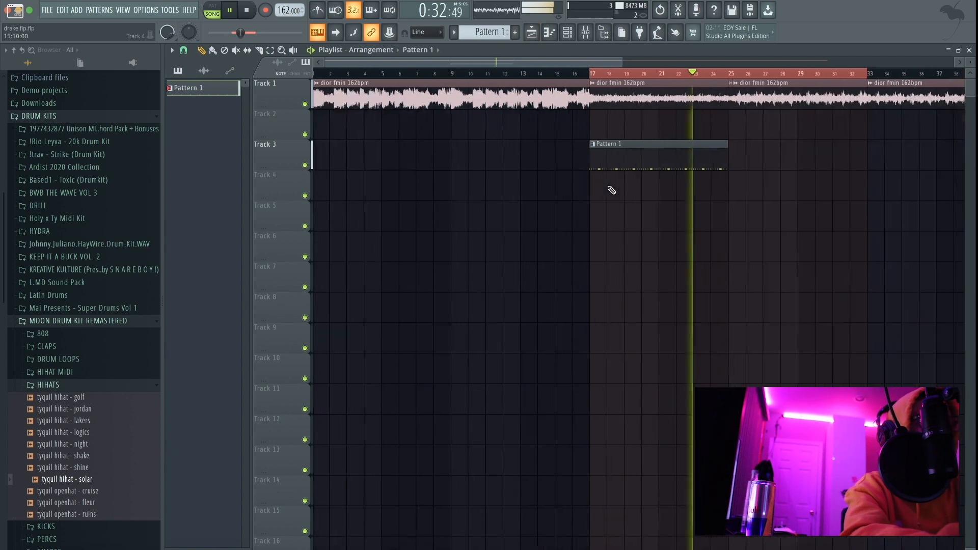
{"action": "left_click_drag", "start_coordinate": [625, 158], "coordinate": [763, 154]}
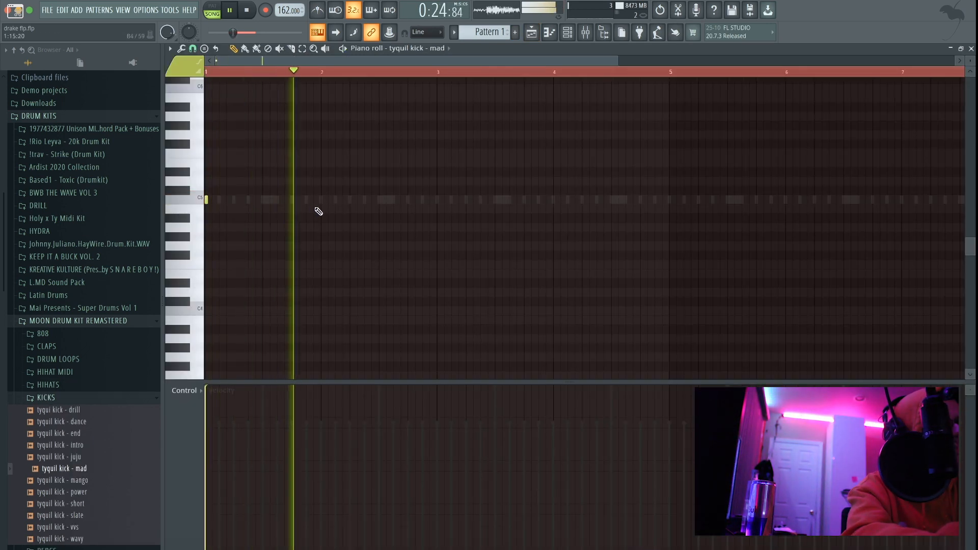
- Place tyquil kick - mad hits on steps 1, 7 and 13 of bar 3 and steps 1 and 15 of bar 5, removing the misplaced bar 3 hit
{"action": "left_click", "coordinate": [437, 199]}
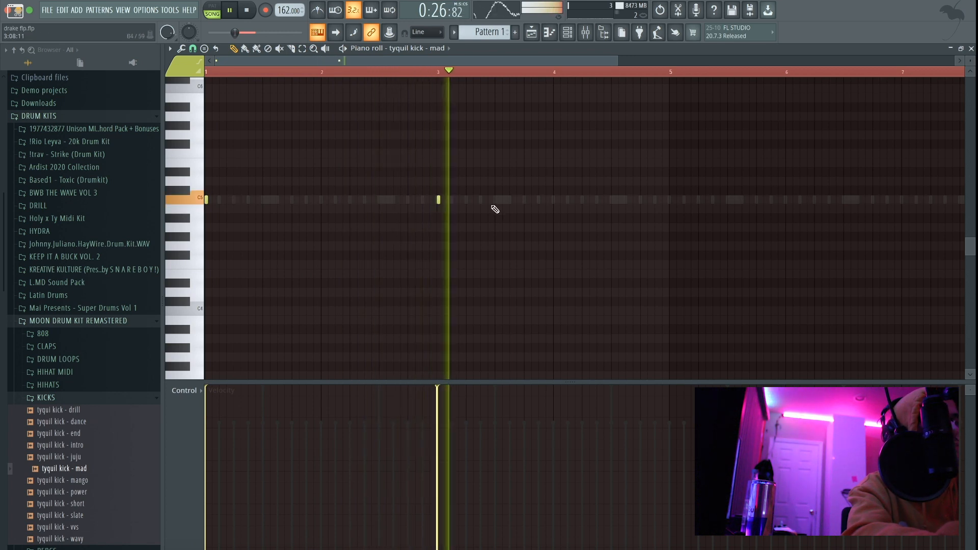
{"action": "left_click", "coordinate": [539, 200]}
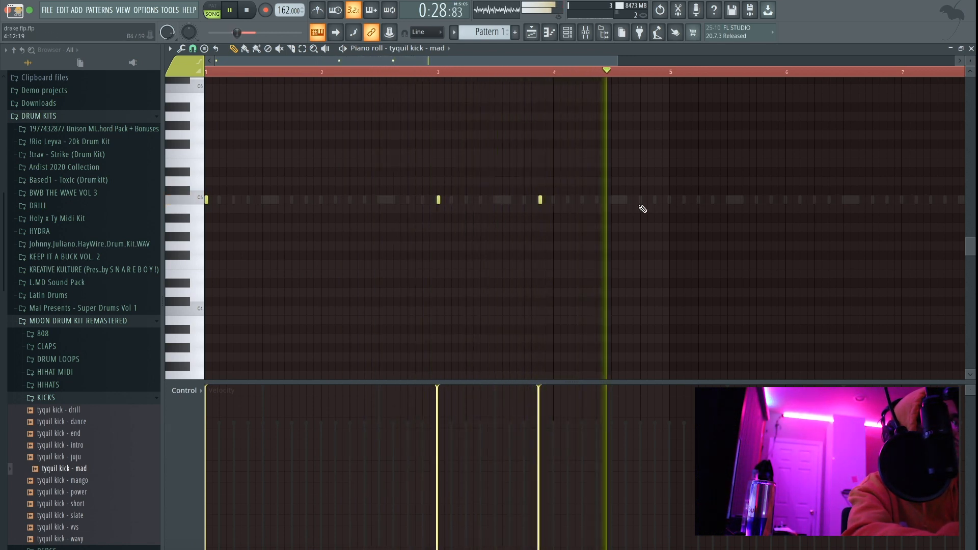
{"action": "left_click", "coordinate": [670, 200]}
{"action": "left_click", "coordinate": [772, 200]}
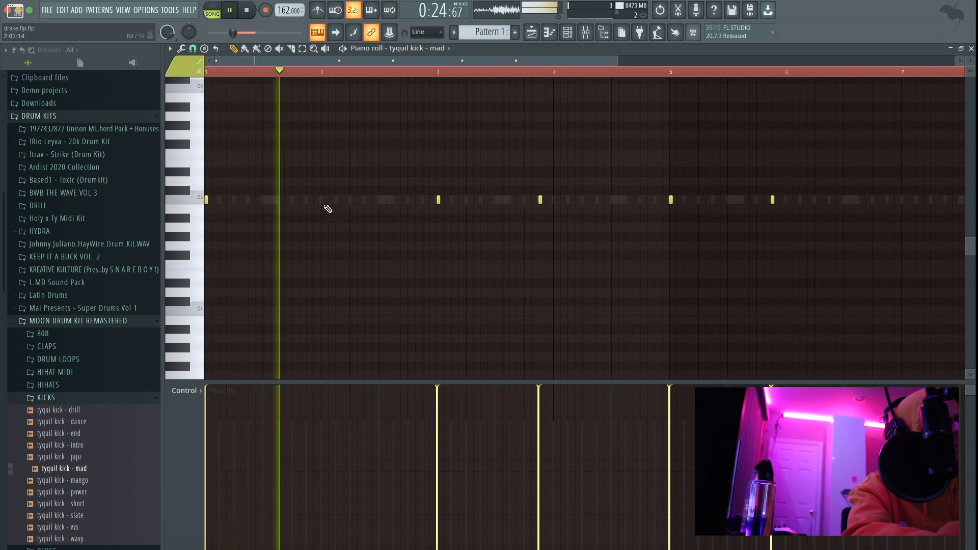
{"action": "left_click", "coordinate": [480, 200]}
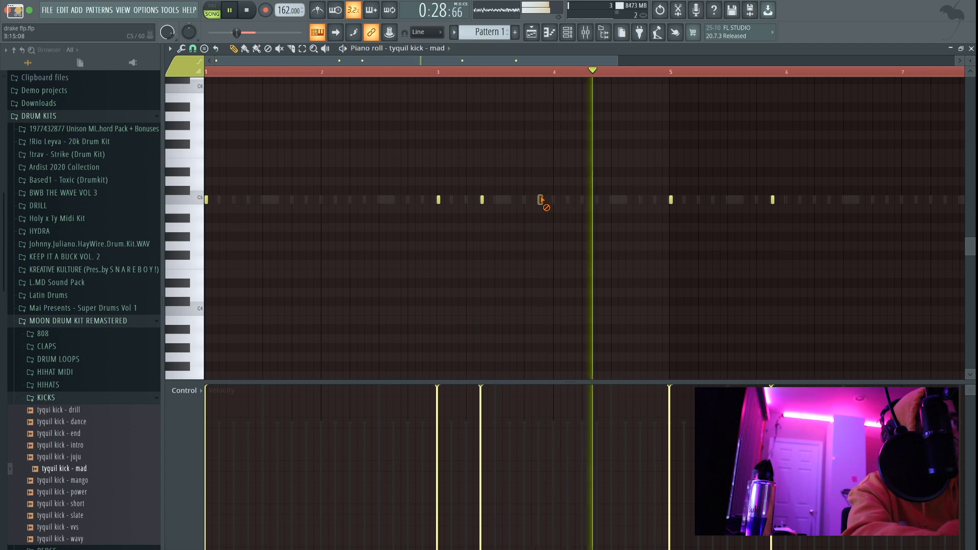
{"action": "right_click", "coordinate": [540, 200]}
{"action": "scroll", "coordinate": [524, 208], "scroll_direction": "down", "scroll_amount": 2}
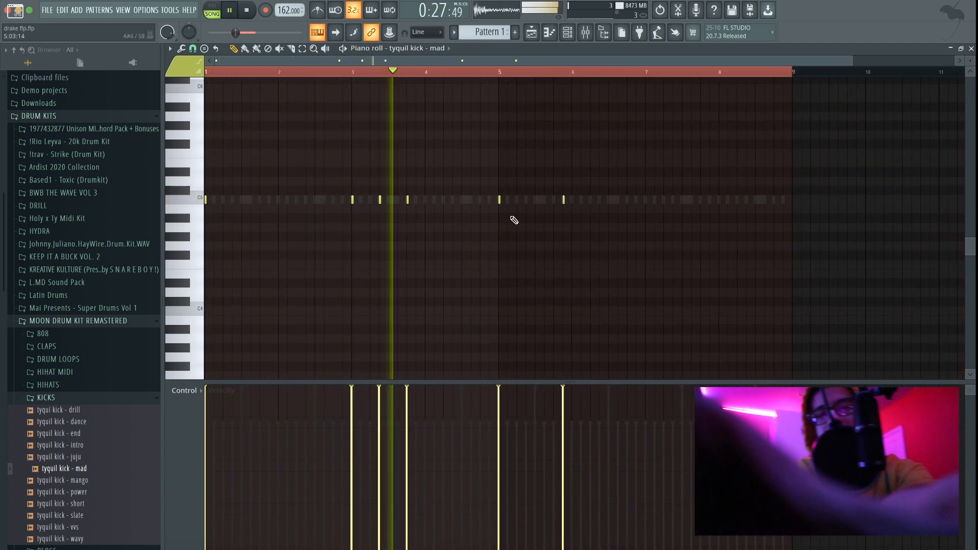
- Load Order 808 from the TYQUIL DRUMS kit into the channel rack
{"action": "left_click", "coordinate": [586, 32]}
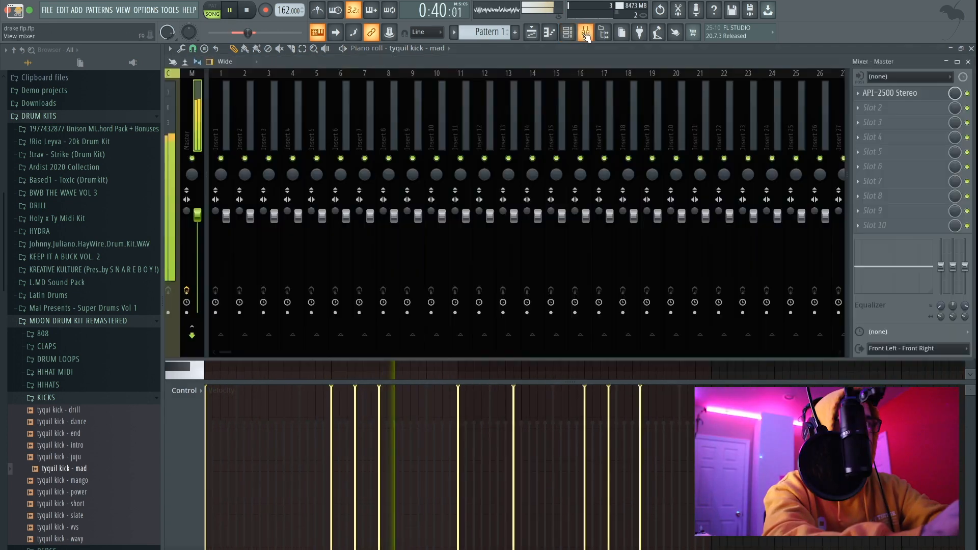
{"action": "left_click", "coordinate": [55, 321]}
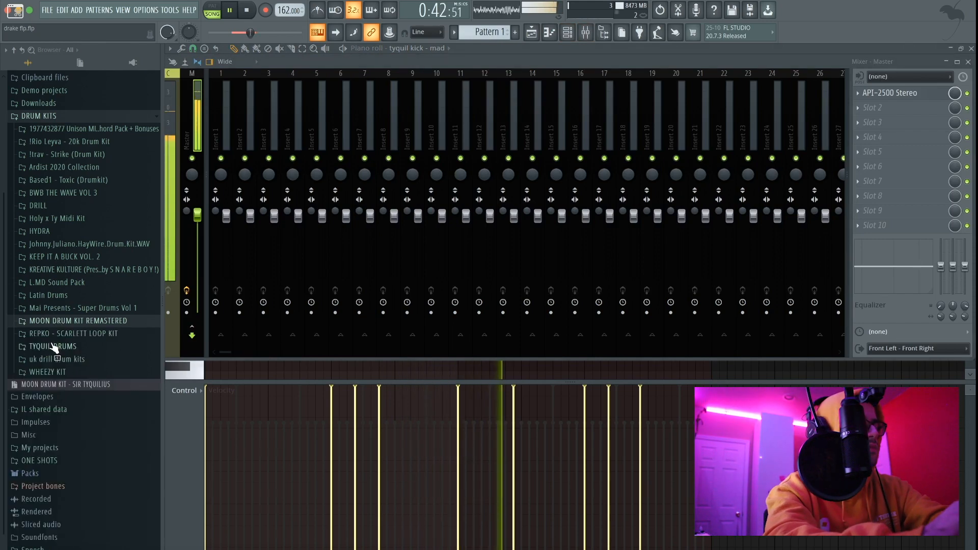
{"action": "left_click", "coordinate": [77, 348]}
{"action": "left_click_drag", "start_coordinate": [66, 385], "coordinate": [250, 272]}
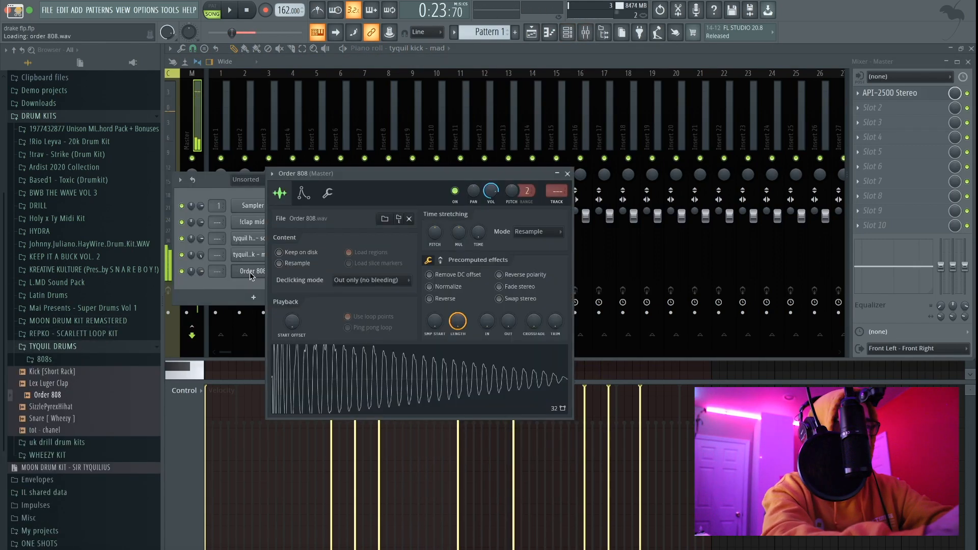
- Open the Order 808 sample in Edison to examine its waveform, and close the editor
{"action": "right_click", "coordinate": [320, 365]}
{"action": "left_click", "coordinate": [453, 478]}
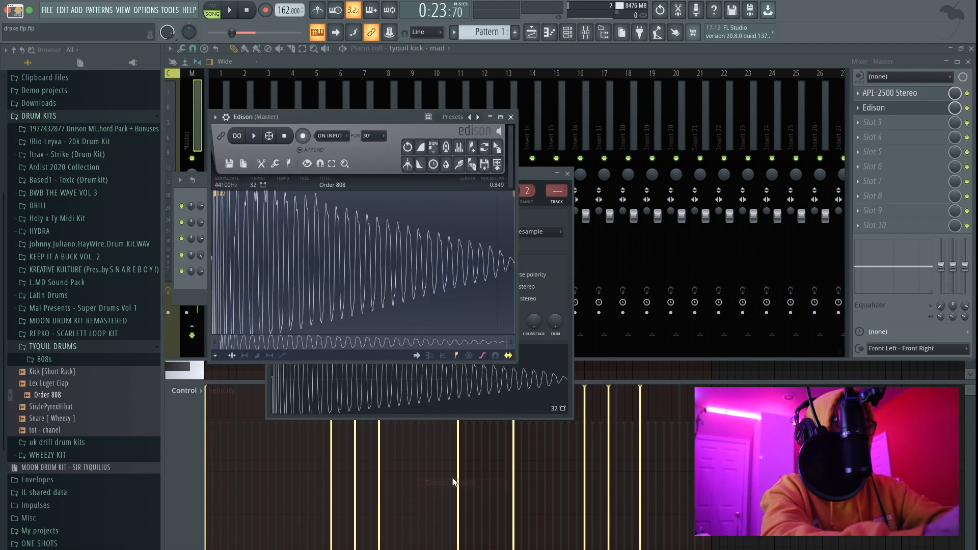
{"action": "left_click", "coordinate": [511, 117]}
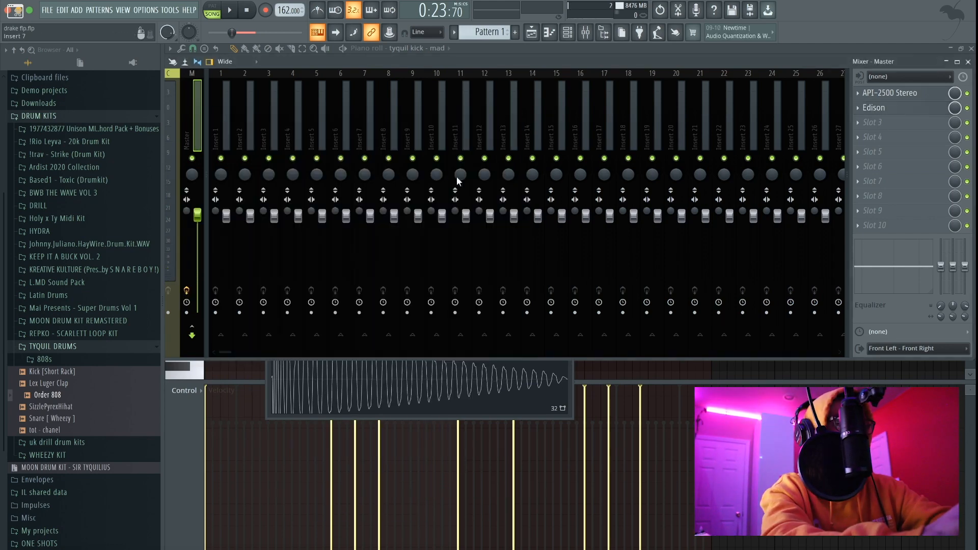
- Place Order 808 notes on F5 at the start of bar 1 and on steps 1 and 7 of bar 3 during playback
{"action": "key", "text": "F7"}
{"action": "key", "text": "space"}
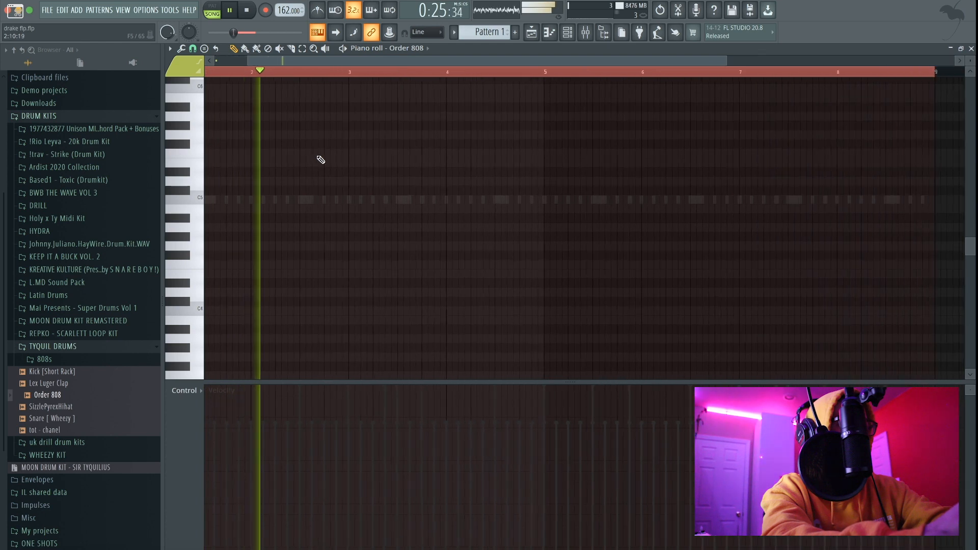
{"action": "left_click", "coordinate": [349, 153]}
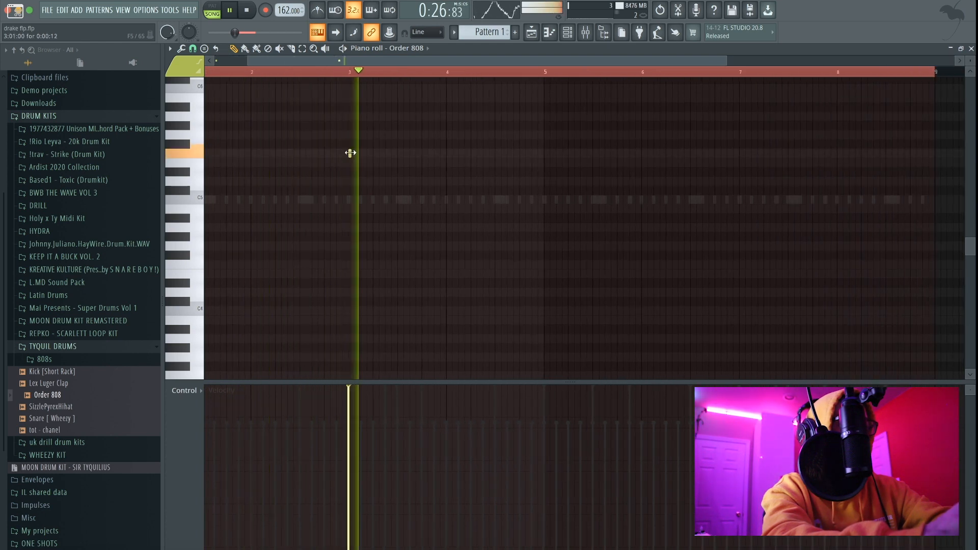
{"action": "left_click", "coordinate": [386, 153]}
{"action": "scroll", "coordinate": [419, 170], "scroll_direction": "up", "scroll_amount": 2}
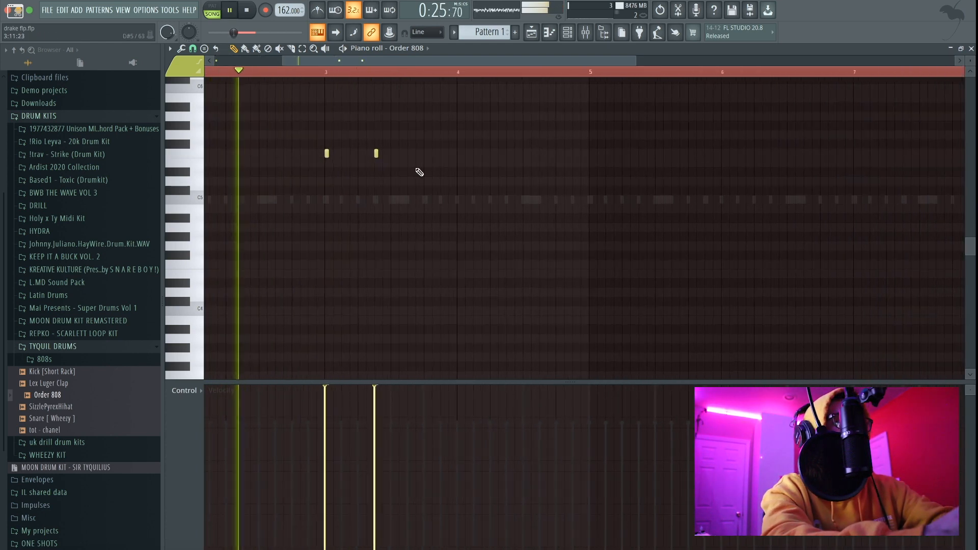
{"action": "scroll", "coordinate": [481, 204], "scroll_direction": "down", "scroll_amount": 3}
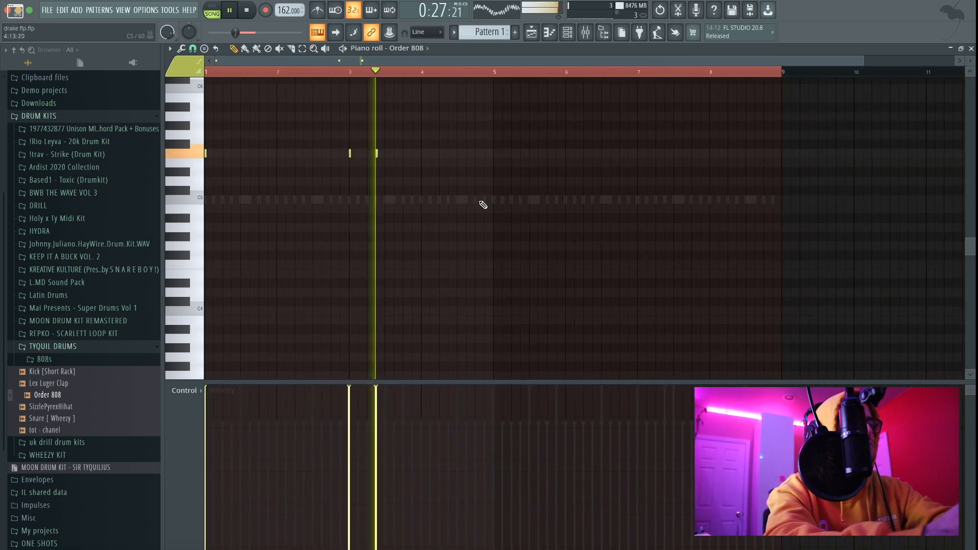
- Add an Order 808 note on C#5 at the start of bar 5 and one on F5 at step 13 of bar 3
{"action": "scroll", "coordinate": [481, 182], "scroll_direction": "up", "scroll_amount": 3}
{"action": "left_click", "coordinate": [504, 190]}
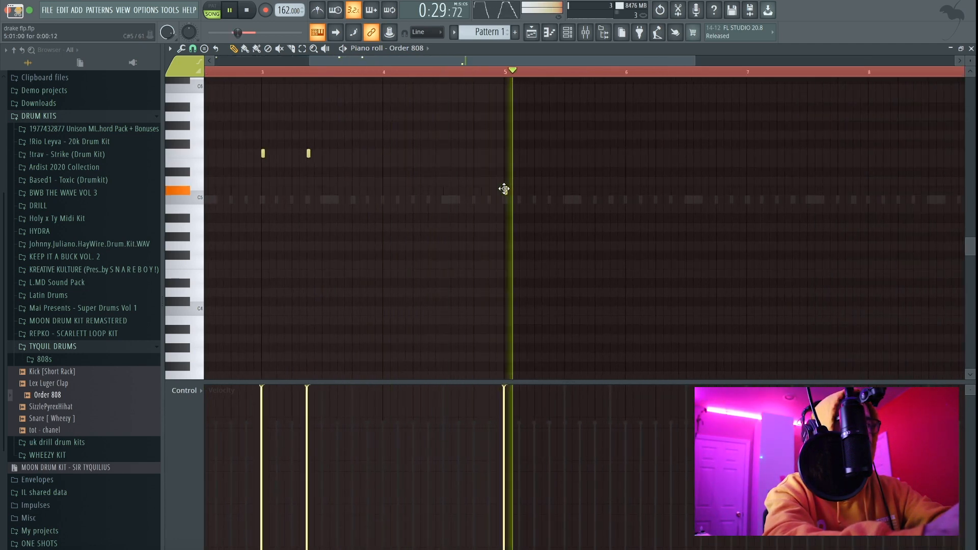
{"action": "left_click", "coordinate": [584, 190]}
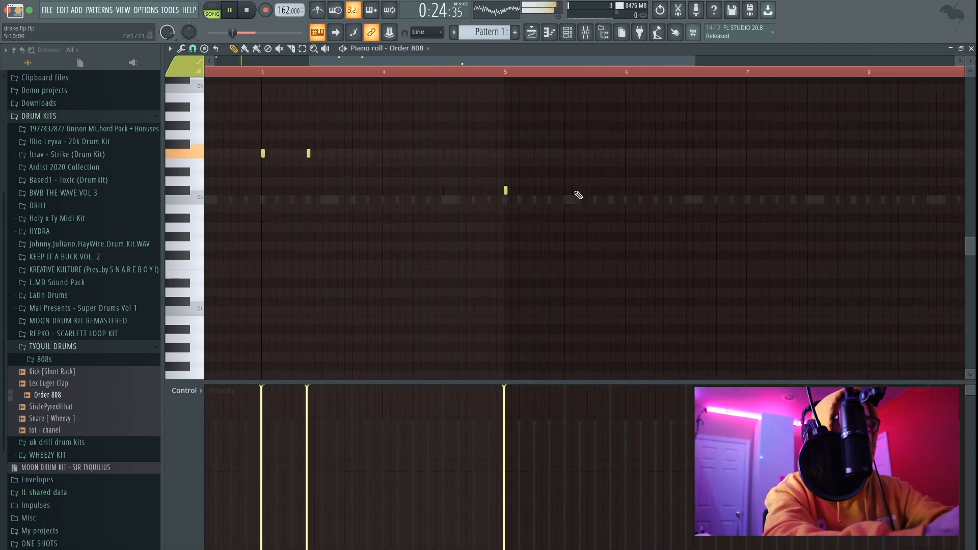
{"action": "scroll", "coordinate": [577, 194], "scroll_direction": "down", "scroll_amount": 3}
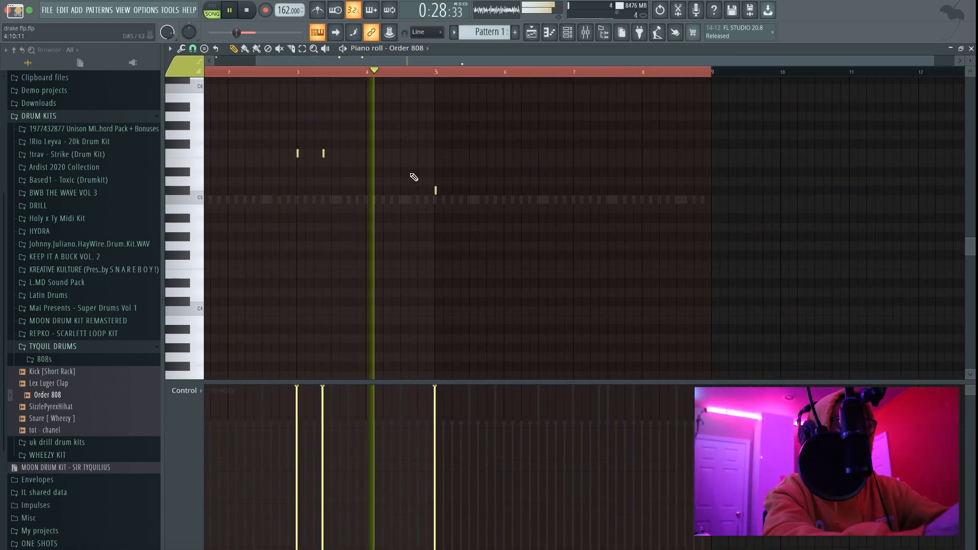
{"action": "scroll", "coordinate": [354, 156], "scroll_direction": "up", "scroll_amount": 2}
{"action": "left_click", "coordinate": [349, 153]}
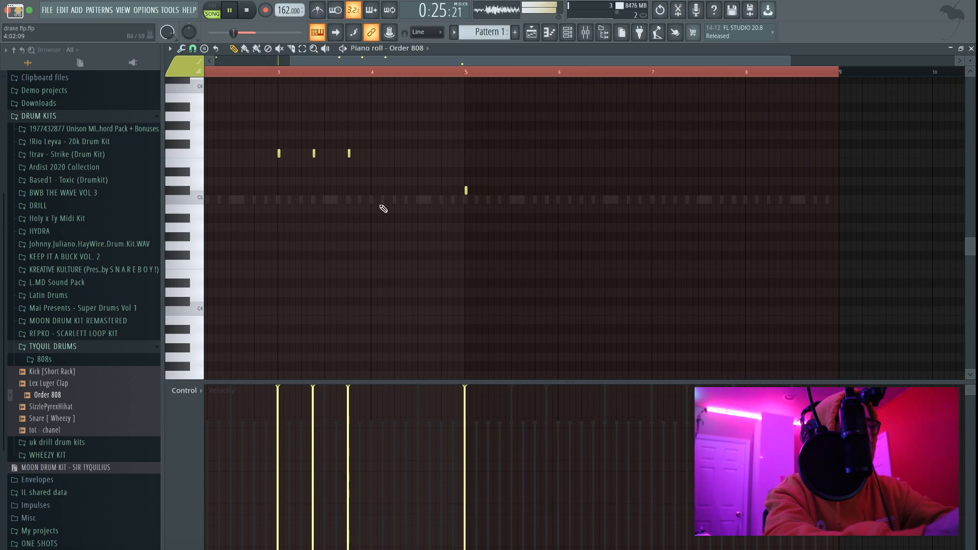
{"action": "scroll", "coordinate": [383, 208], "scroll_direction": "down", "scroll_amount": 2}
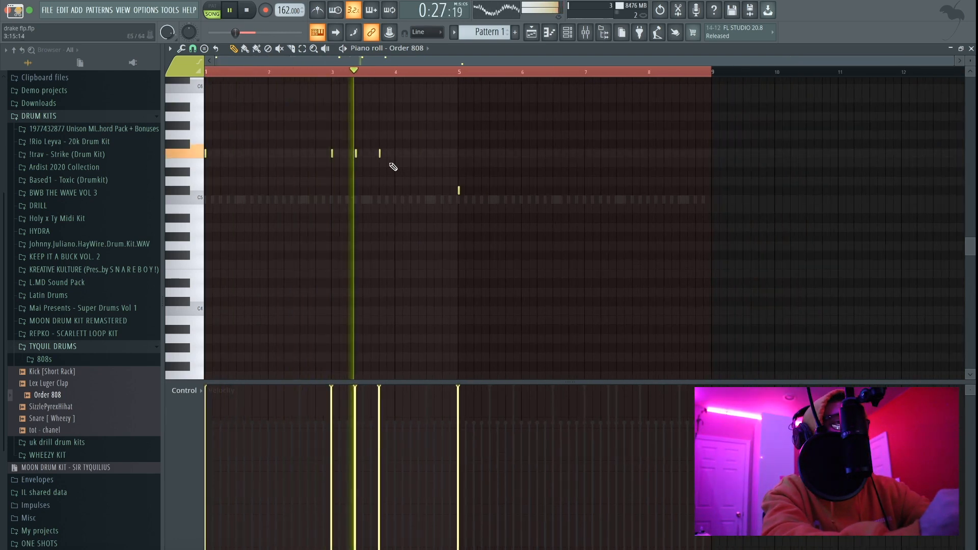
{"action": "scroll", "coordinate": [462, 191], "scroll_direction": "up", "scroll_amount": 2}
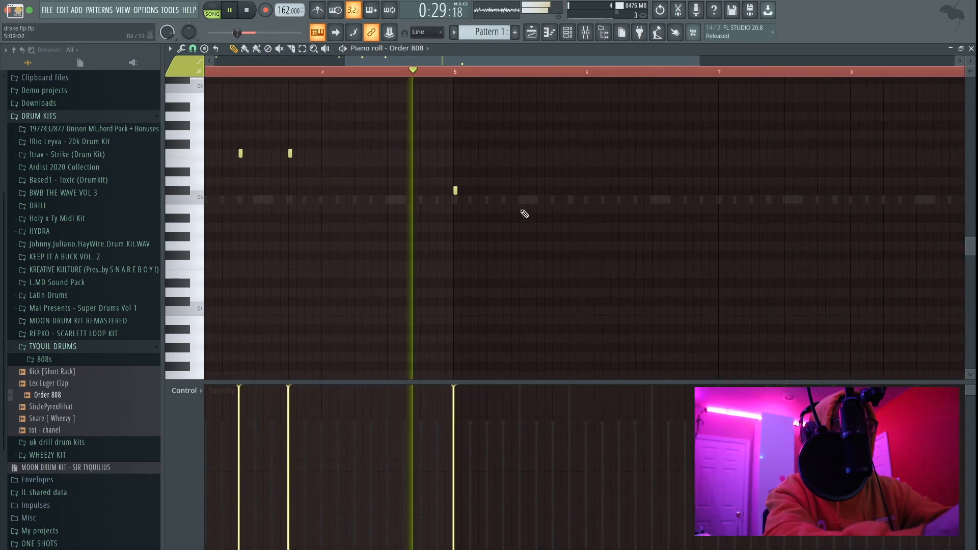
- Add an Order 808 note on C#5 at step 3 of bar 6 and three C5 notes in bar 7
{"action": "left_click", "coordinate": [603, 190]}
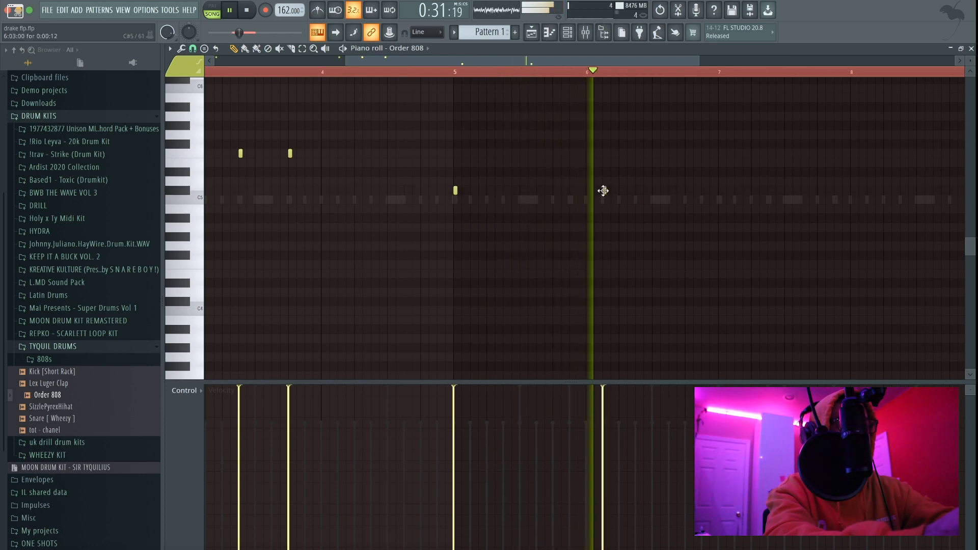
{"action": "scroll", "coordinate": [651, 199], "scroll_direction": "up", "scroll_amount": 1}
{"action": "left_click", "coordinate": [607, 200]}
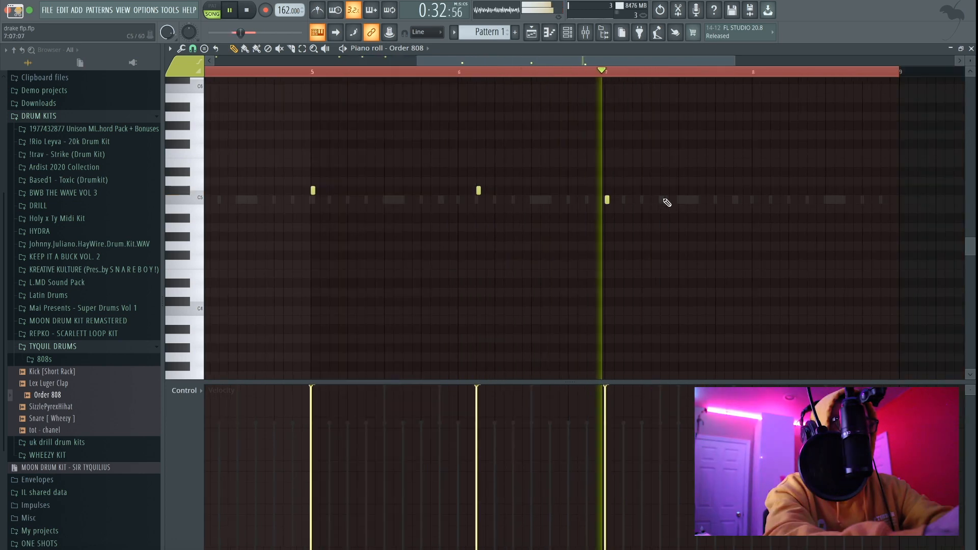
{"action": "left_click", "coordinate": [662, 199]}
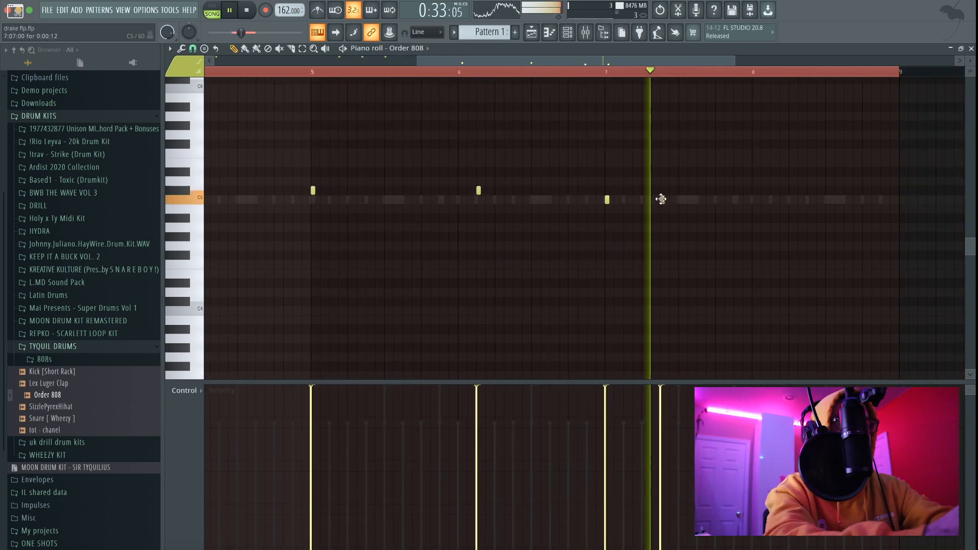
{"action": "left_click", "coordinate": [718, 199]}
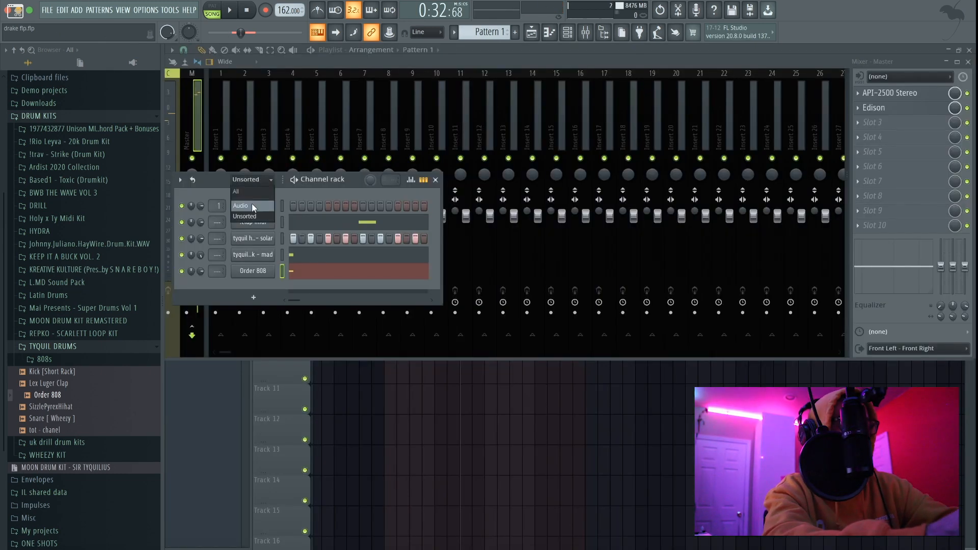
- Show all channels and route dior fmin 162bpm, the clap, hi-hat, kick and Order 808 to mixer tracks 1 to 5
{"action": "left_click", "coordinate": [251, 192]}
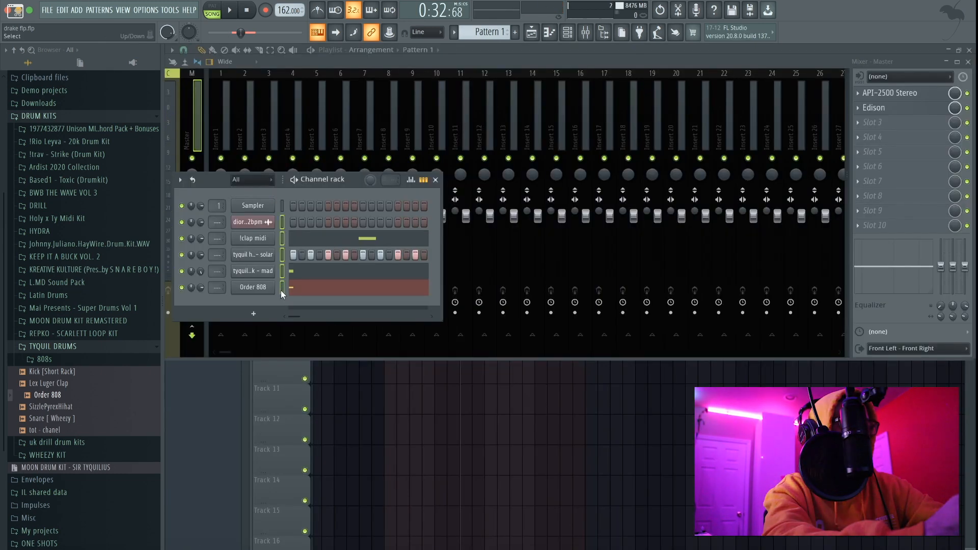
{"action": "left_click", "coordinate": [227, 112]}
{"action": "right_click", "coordinate": [224, 113]}
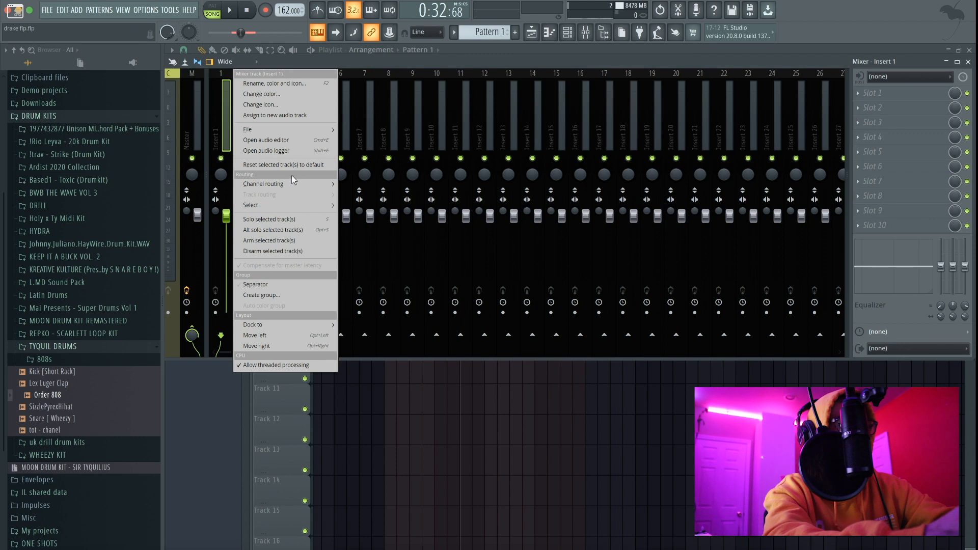
{"action": "key", "text": "space"}
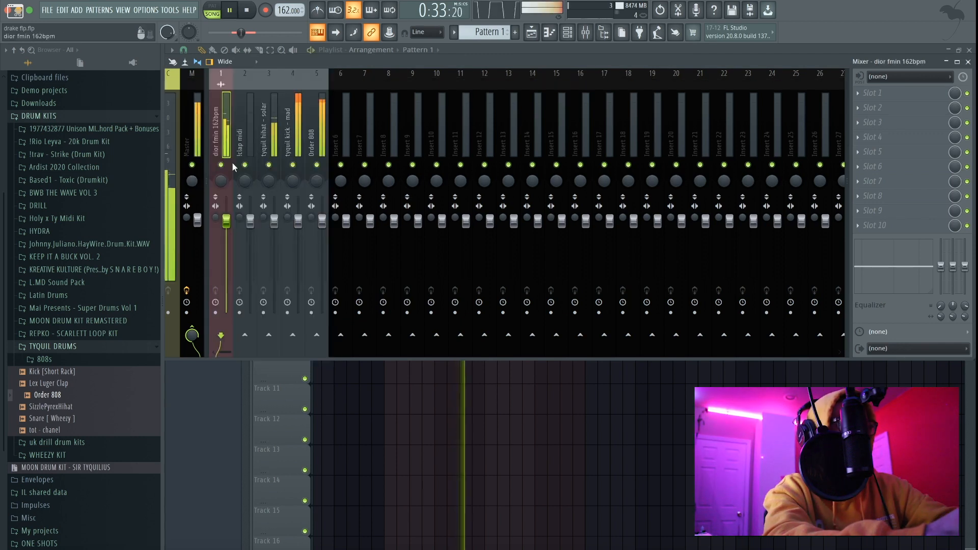
- Solo the dior fmin 162bpm, kick and 808 mixer tracks, lower the sample and 808, and set tyquil kick - mad to about 91% volume
{"action": "key", "text": "space"}
{"action": "right_click", "coordinate": [221, 165]}
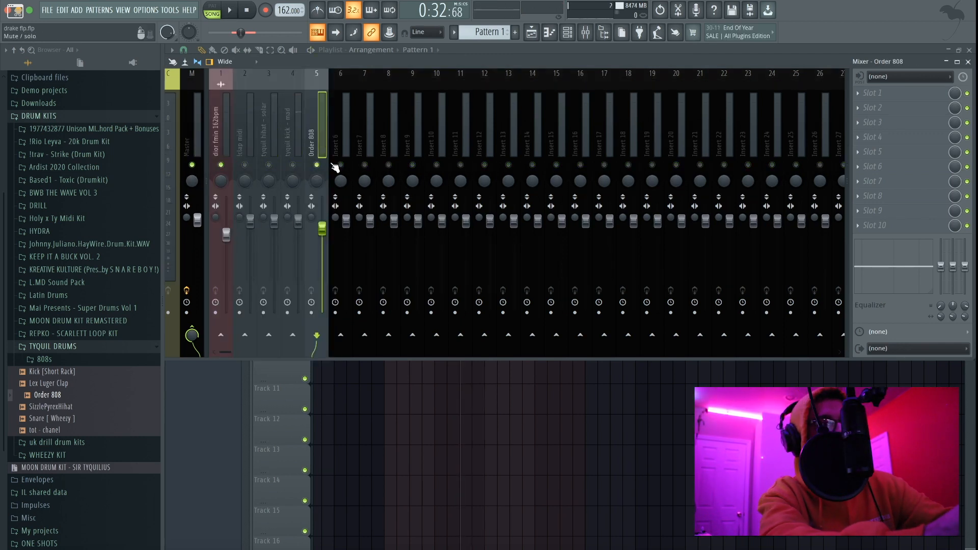
{"action": "left_click_drag", "start_coordinate": [300, 228], "coordinate": [300, 237]}
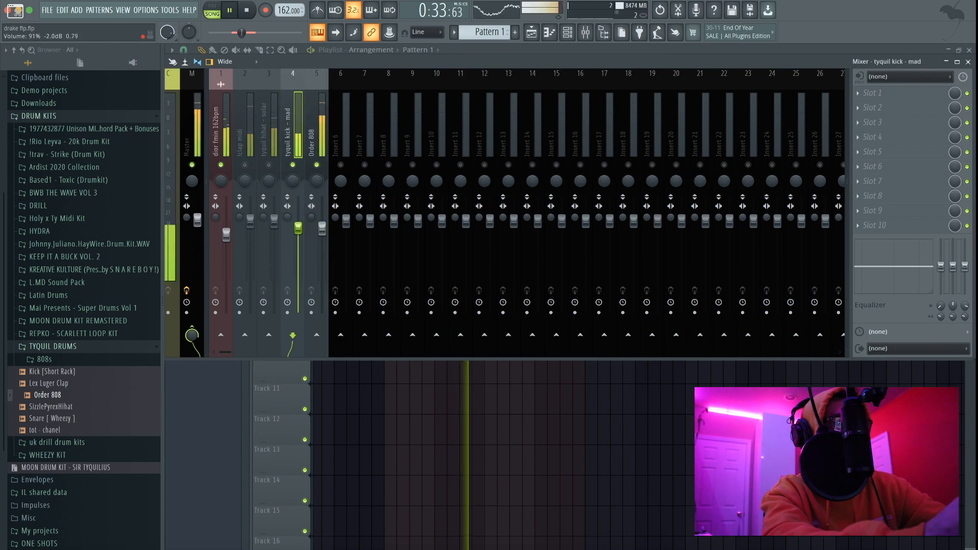